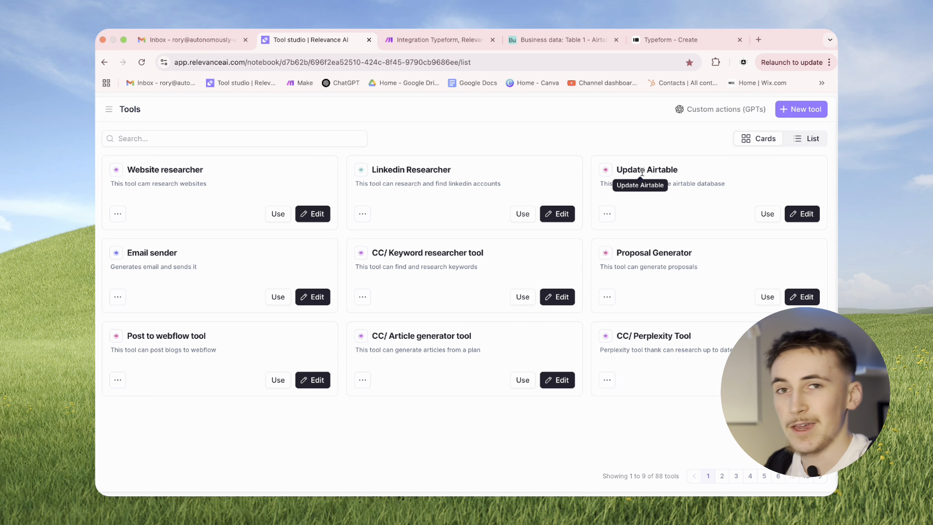
Step: Switch to the Airtable Business data base and look through all columns of Table 1
click(532, 41)
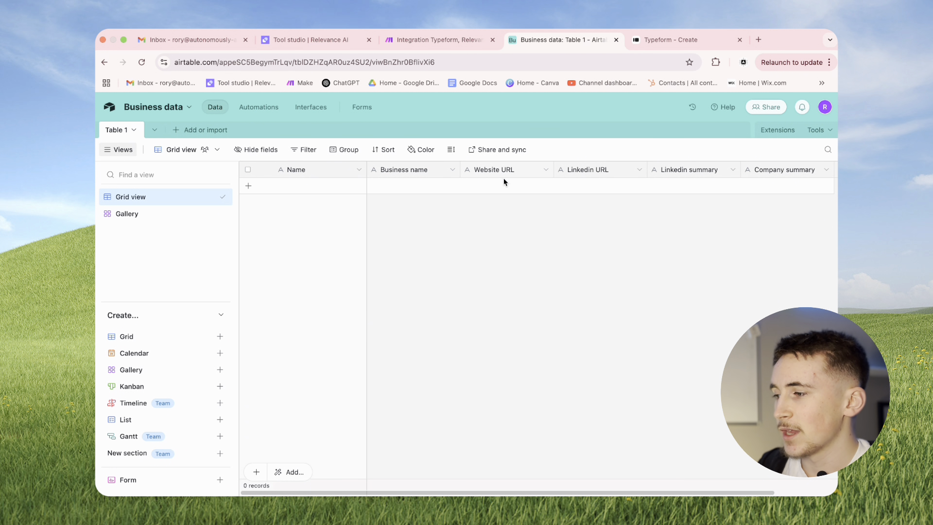
scroll(531, 207, right, 2)
scroll(524, 194, right, 3)
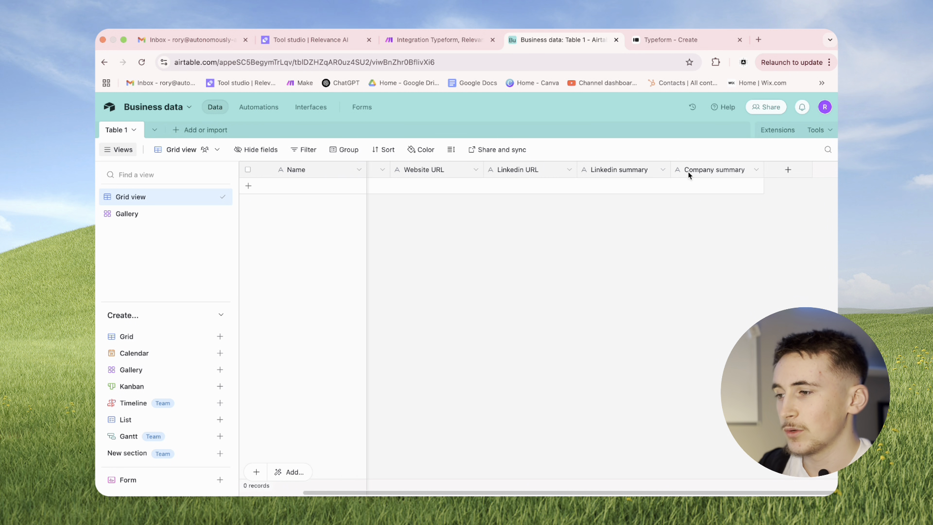
scroll(422, 241, left, 5)
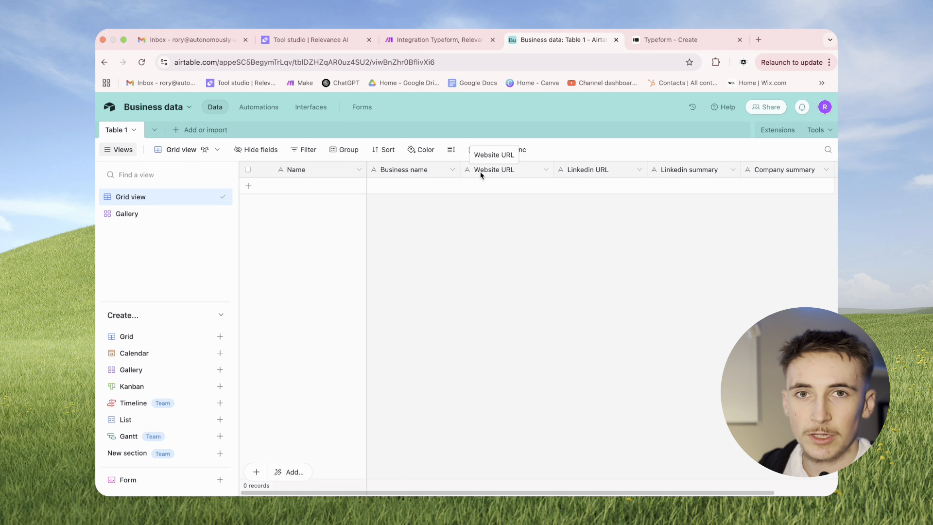
Step: Switch to Typeform, copy the share link of My branded typeform, and open it in a new browser tab
click(671, 39)
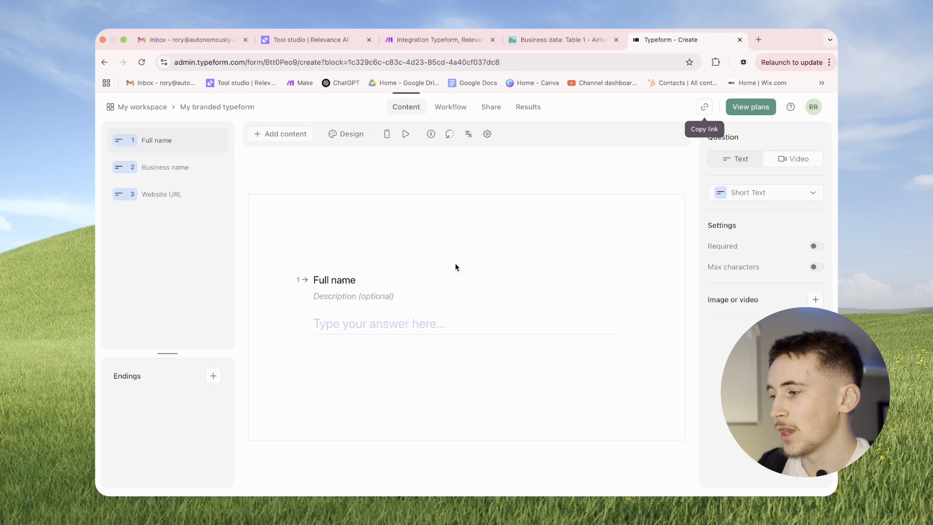
click(704, 107)
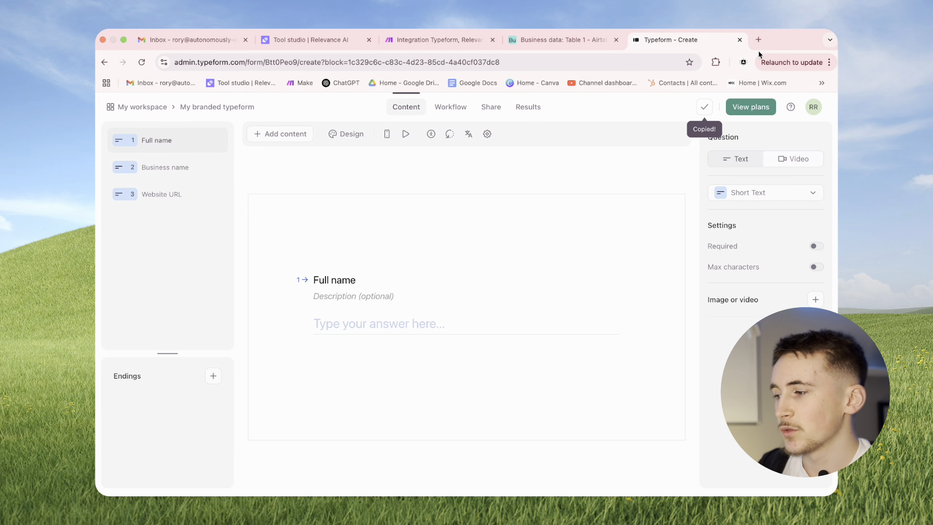
click(759, 39)
key(ctrl+v)
key(Return)
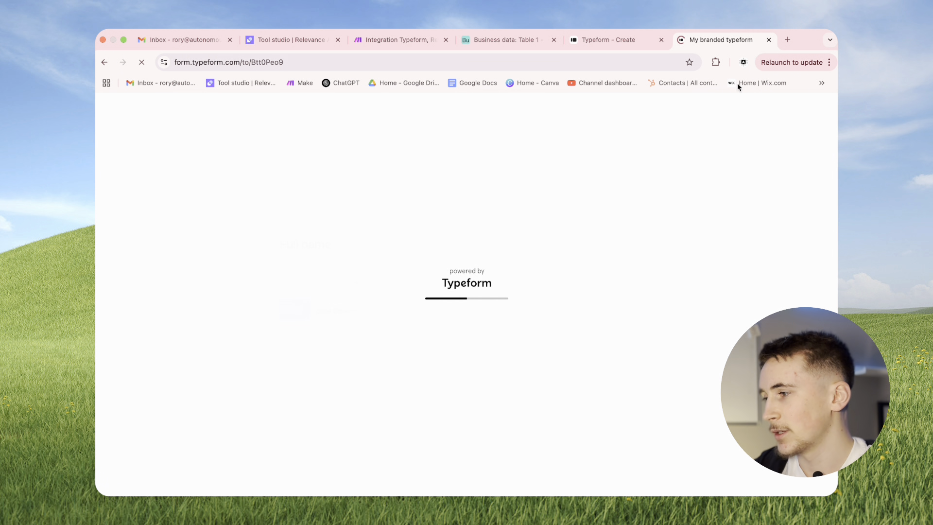
Step: Try the form with Full name "test" and Business name "tes", and close it at the Website URL question without submitting
text(test)
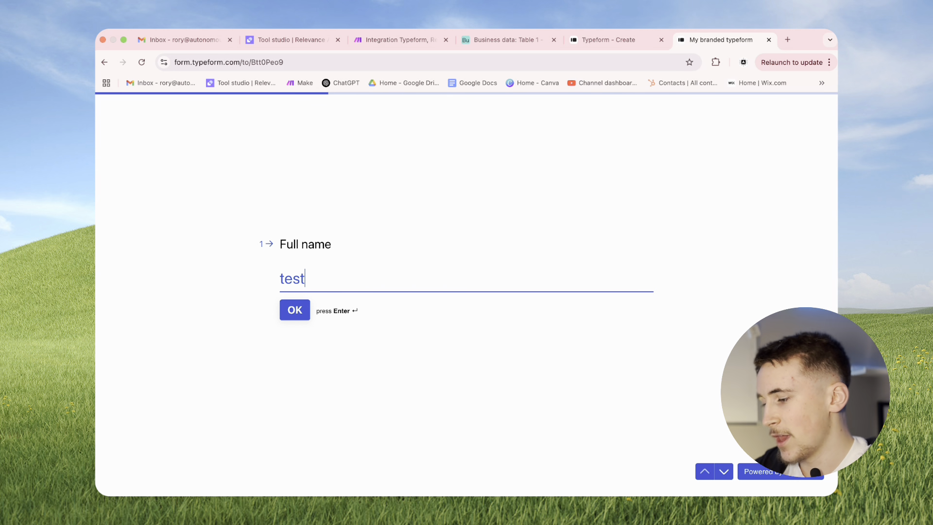
key(Return)
text(tes)
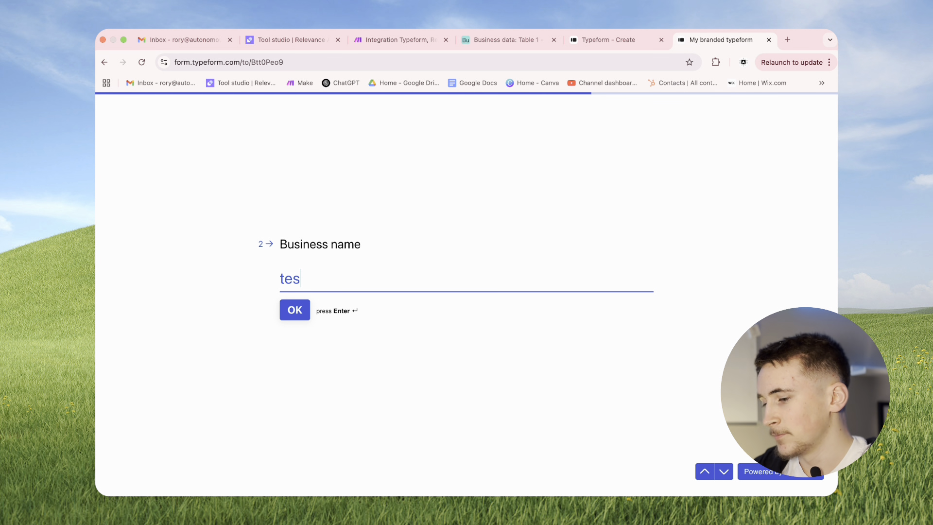
key(Return)
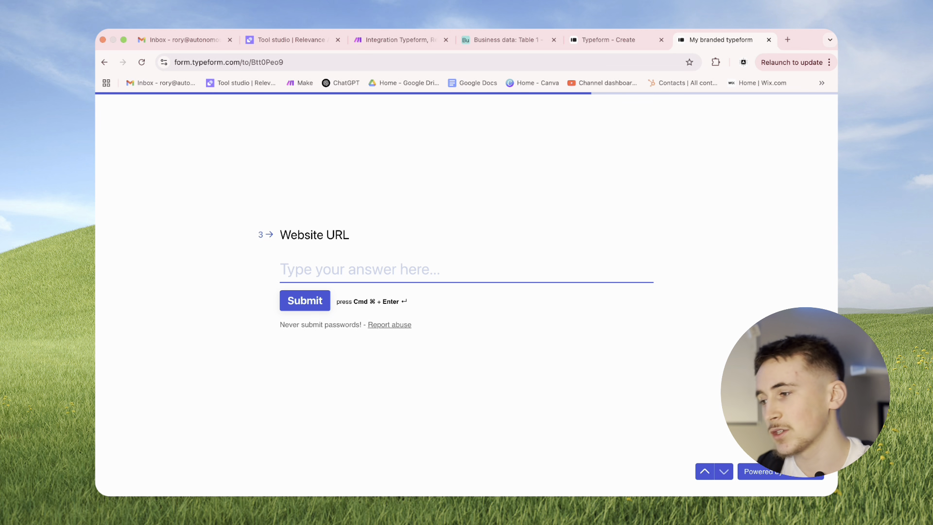
click(769, 40)
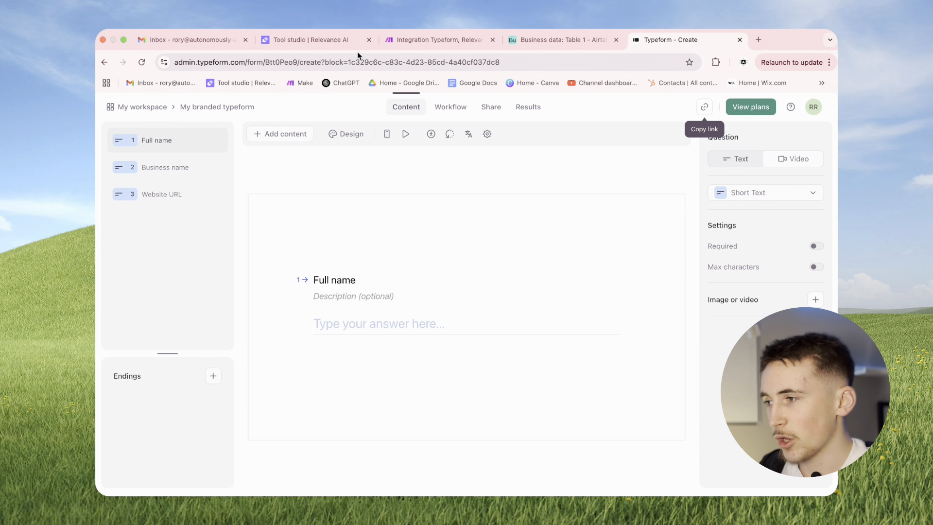
Step: Switch to the Make scenario and review the settings of the Typeform Watch Responses and Relevance AI Start a New Conversation modules
click(436, 41)
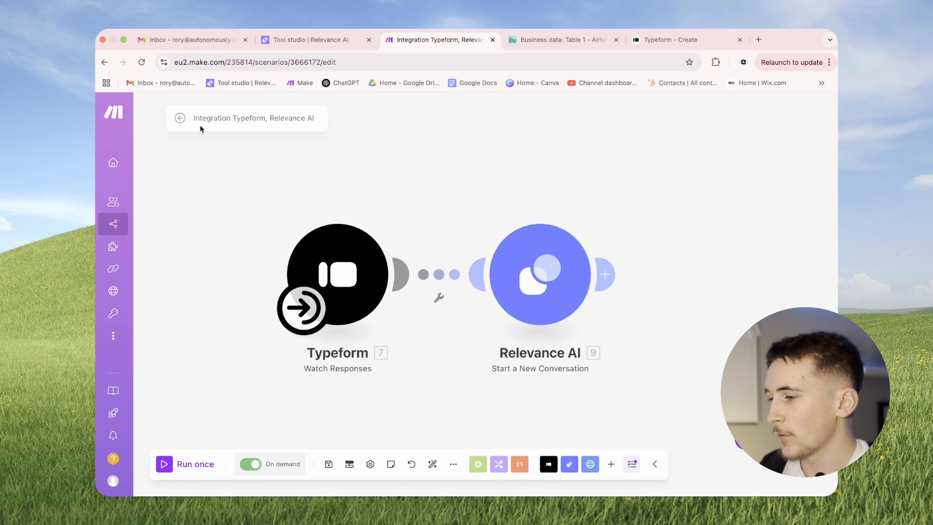
drag(370, 167, 435, 168)
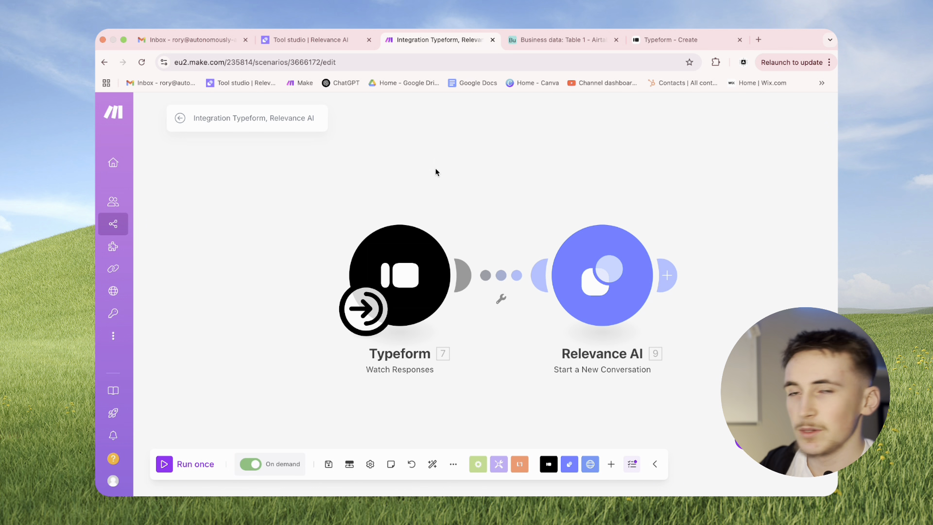
scroll(432, 167, right, 2)
scroll(432, 167, down, 1)
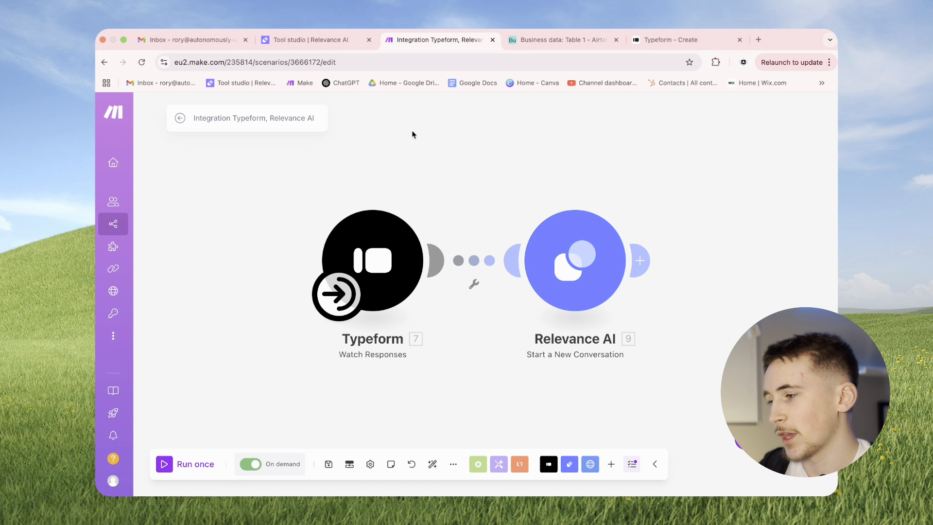
click(387, 224)
scroll(550, 272, down, 1)
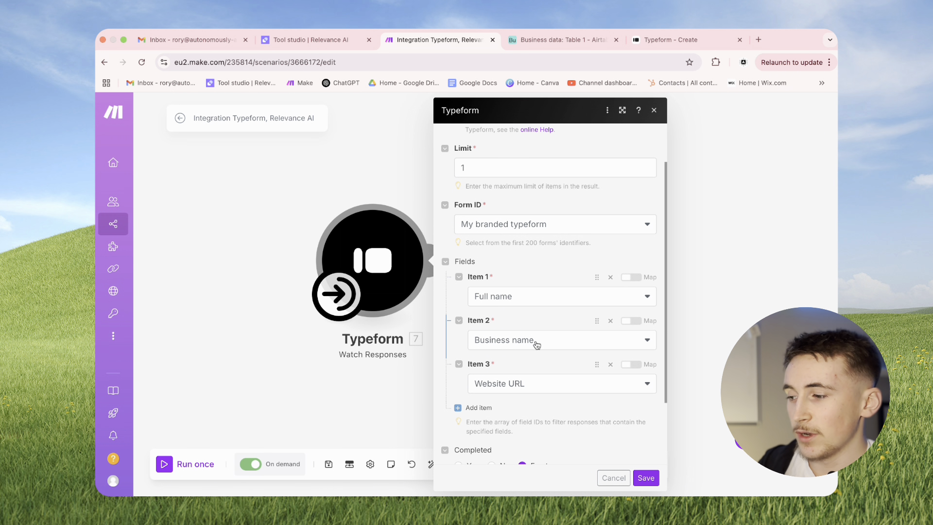
click(690, 286)
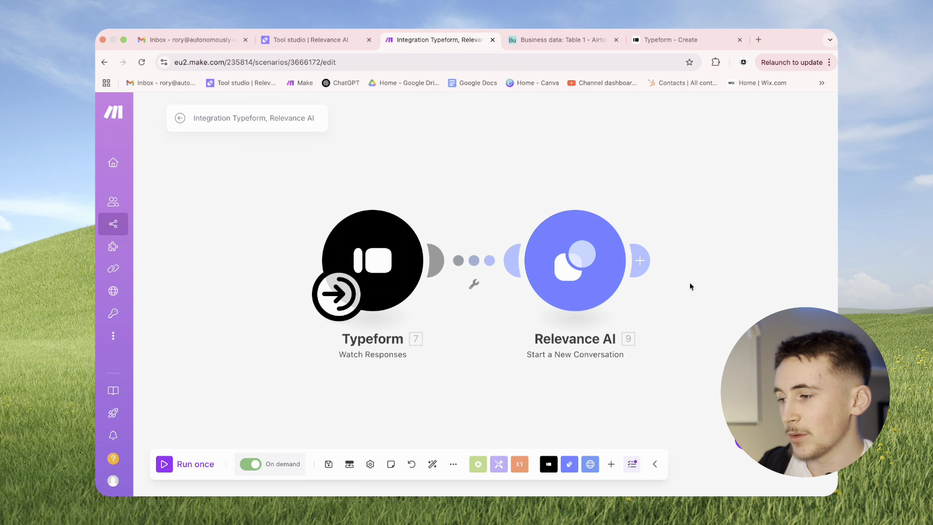
click(588, 270)
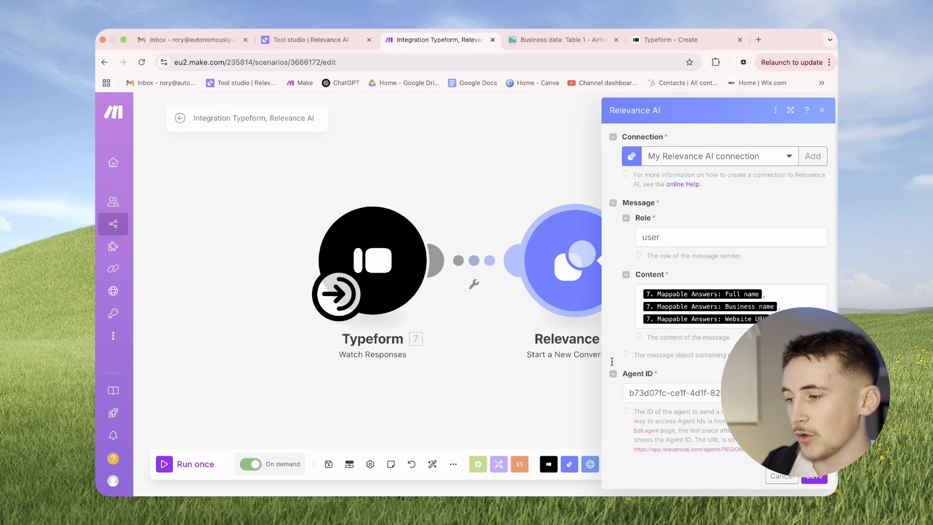
click(474, 371)
Step: Switch to Relevance AI, open the Website researcher tool for editing, and review its Website URL input
click(326, 44)
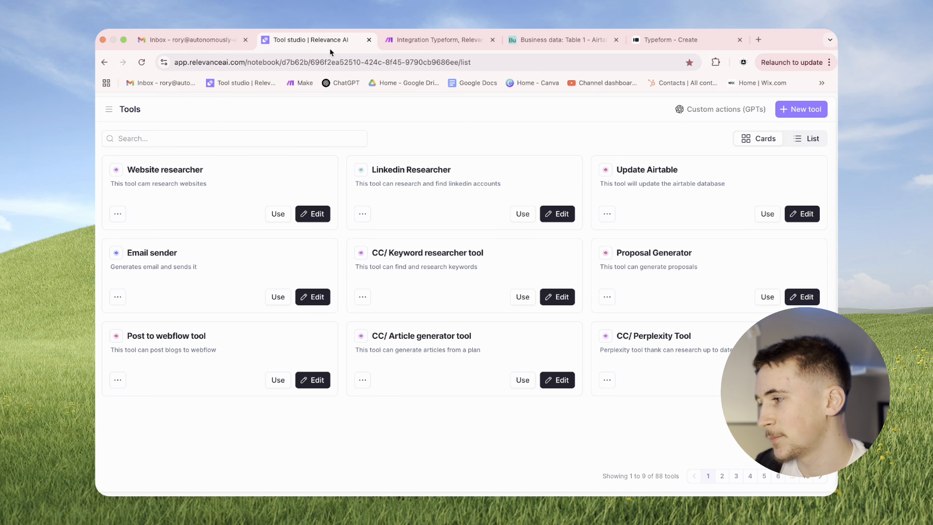
click(300, 216)
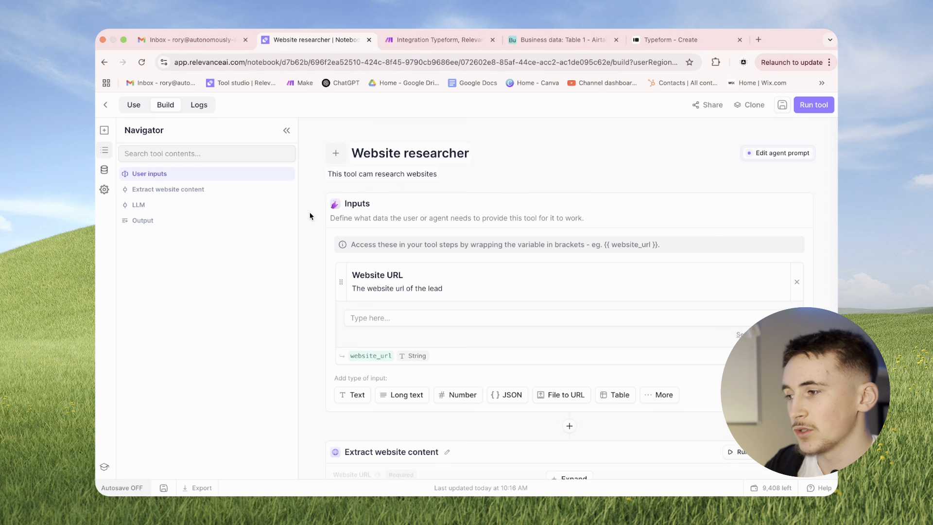
scroll(365, 224, down, 2)
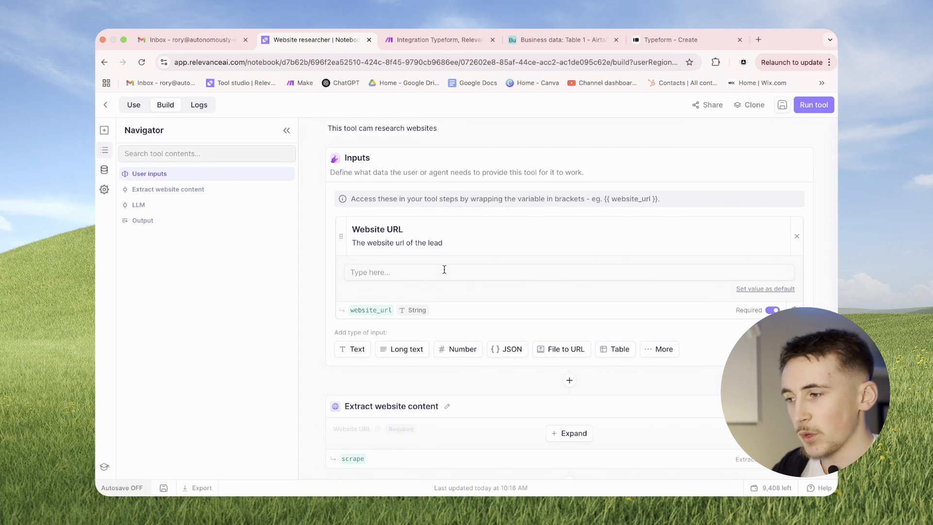
scroll(435, 272, down, 6)
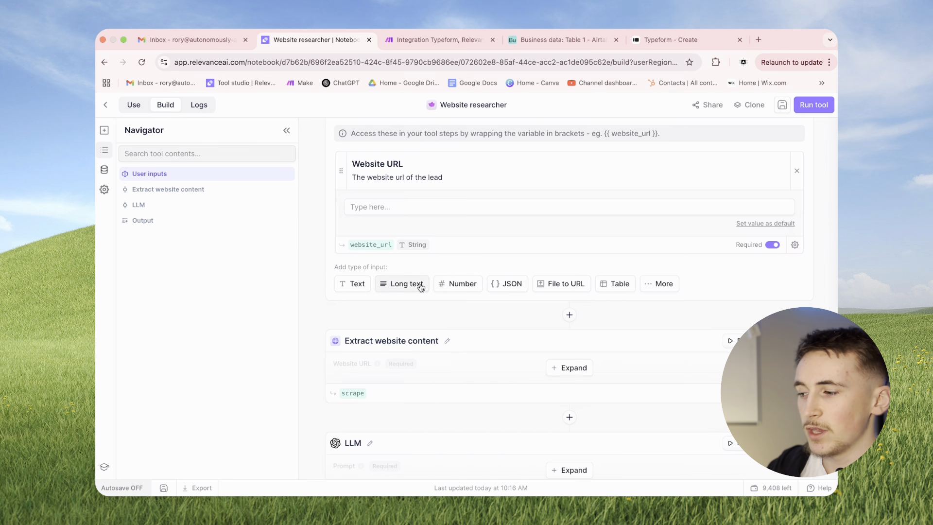
Step: Expand the Extract website content step and examine its Website URL variable and the available Method options
click(568, 265)
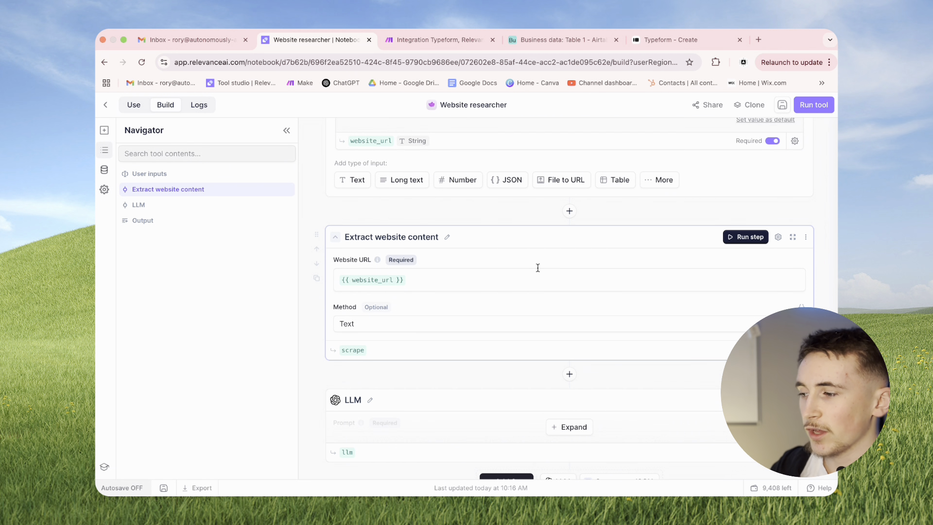
scroll(537, 266, down, 1)
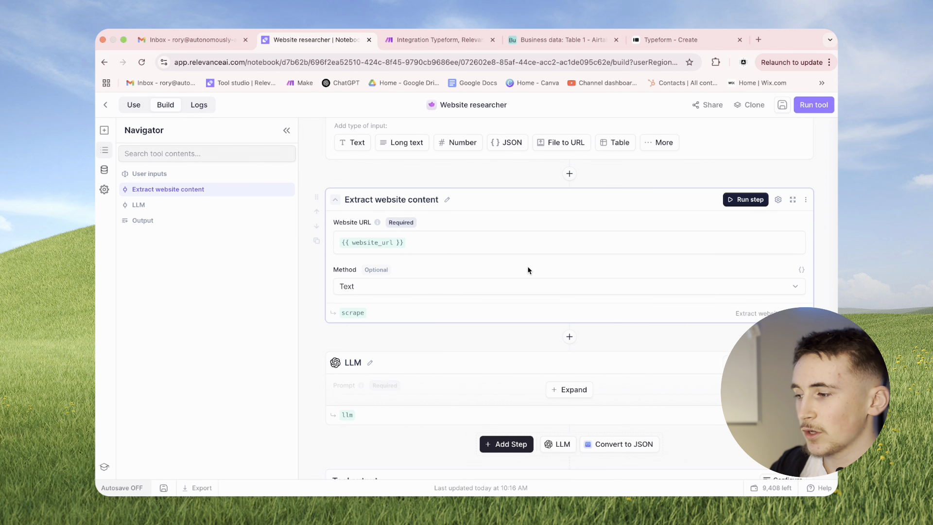
click(468, 245)
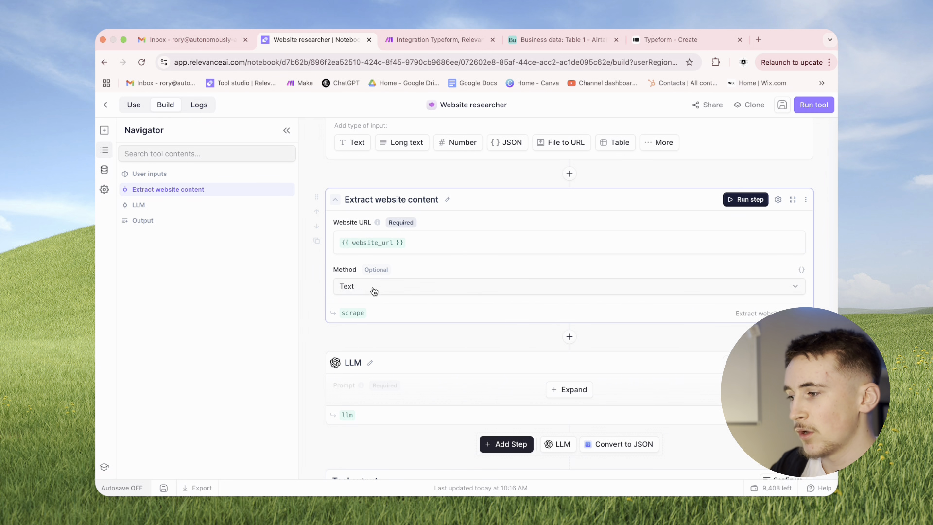
scroll(413, 289, down, 1)
click(402, 267)
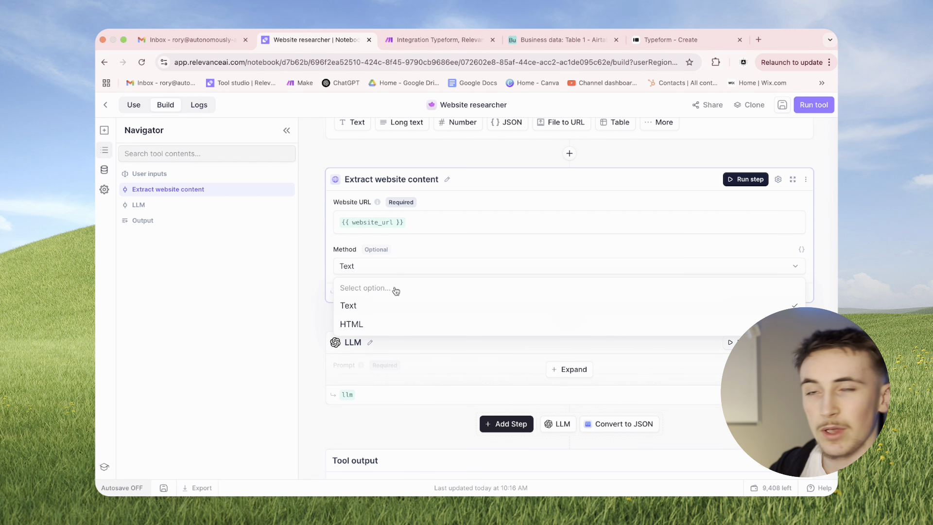
click(315, 289)
Step: Expand the LLM step and examine its prompt, the scraped page variable, and the chosen model
scroll(417, 315, down, 2)
click(557, 351)
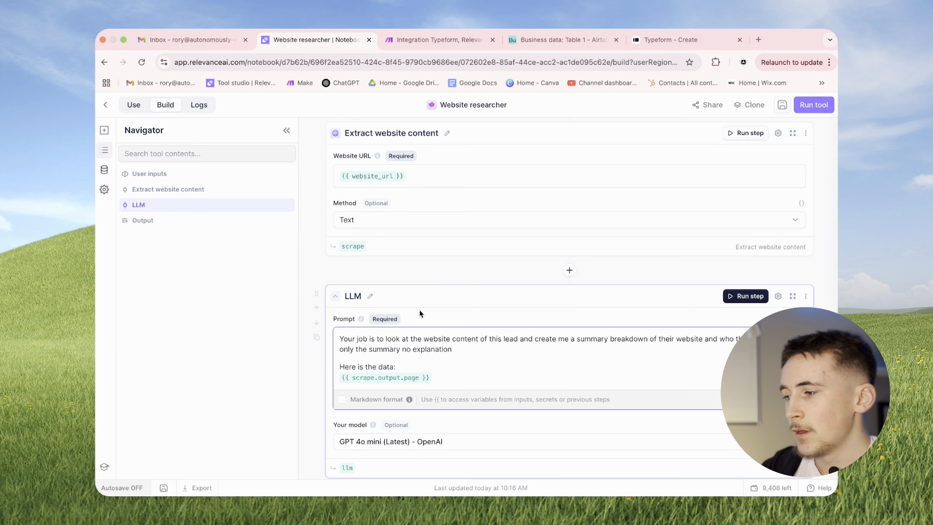
scroll(420, 314, down, 1)
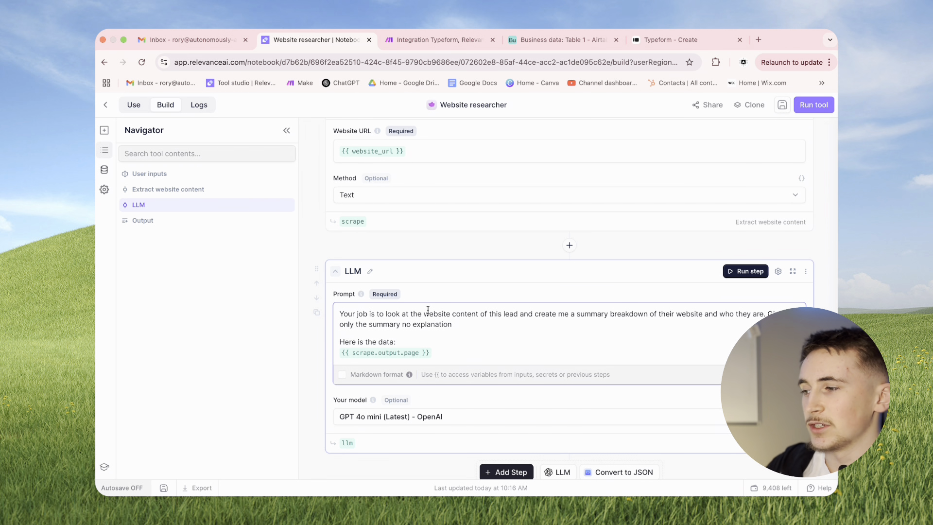
scroll(426, 311, up, 3)
scroll(425, 310, down, 3)
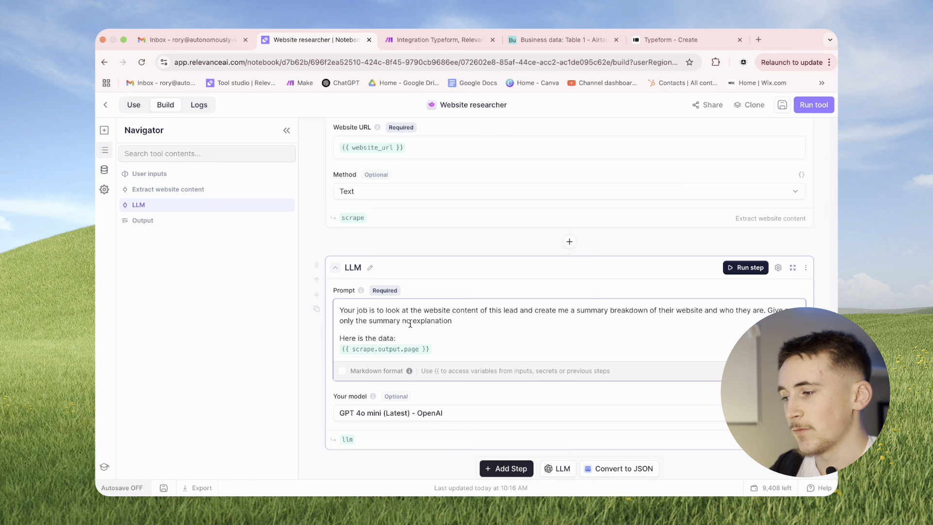
scroll(410, 324, up, 2)
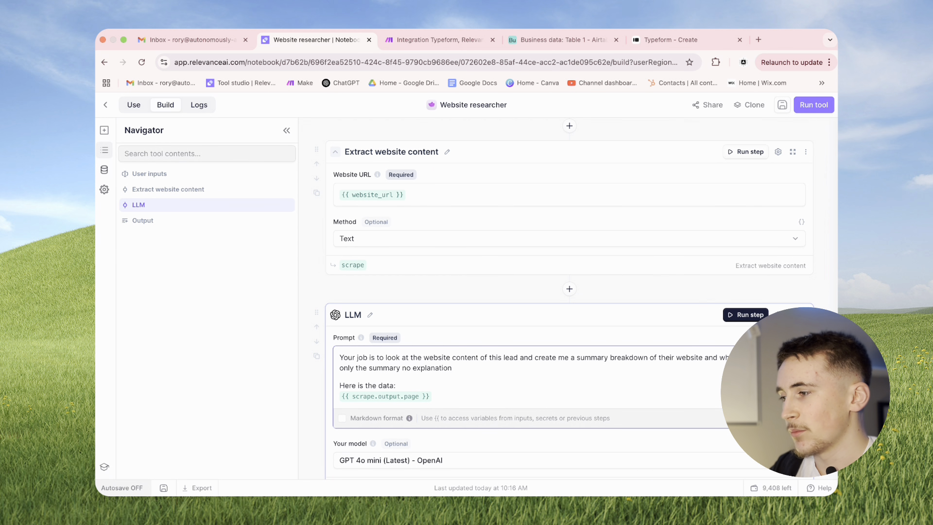
scroll(487, 317, down, 1)
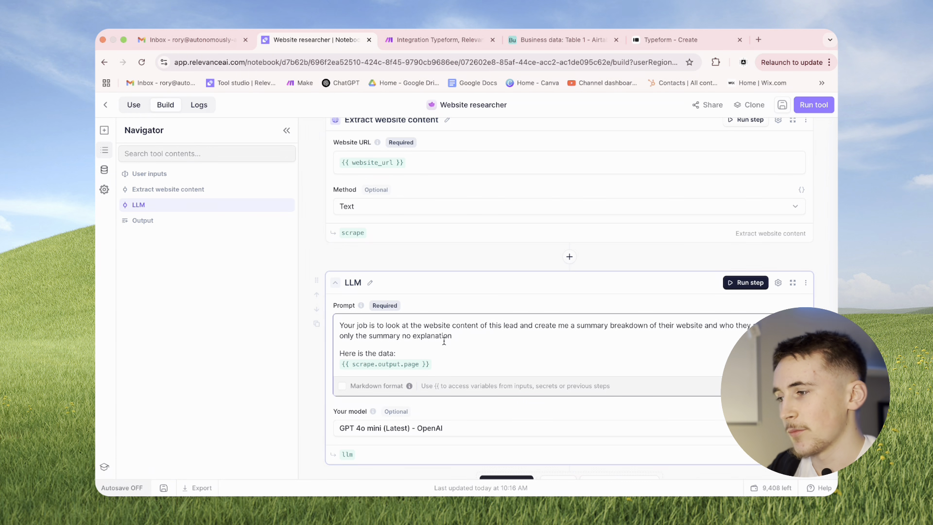
Step: Save the Website researcher tool and return to the tools list
scroll(434, 241, up, 4)
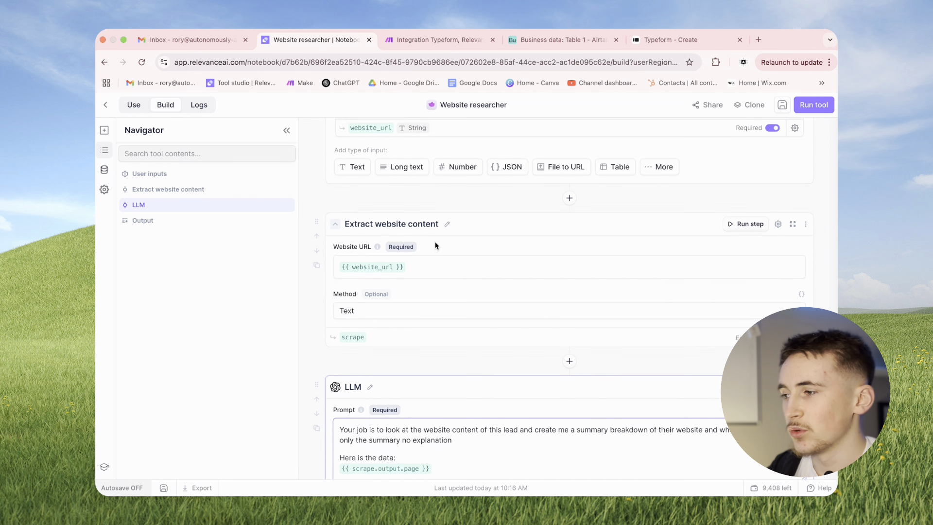
scroll(433, 241, up, 4)
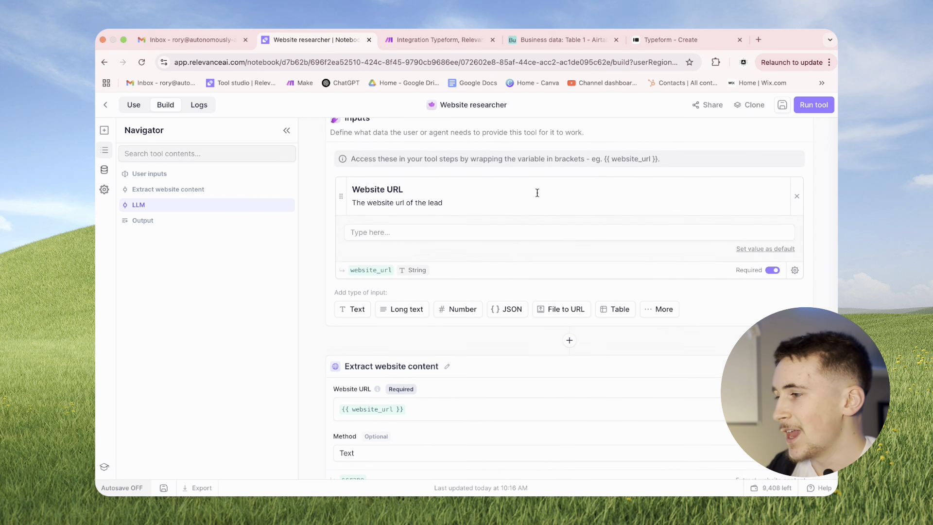
click(782, 105)
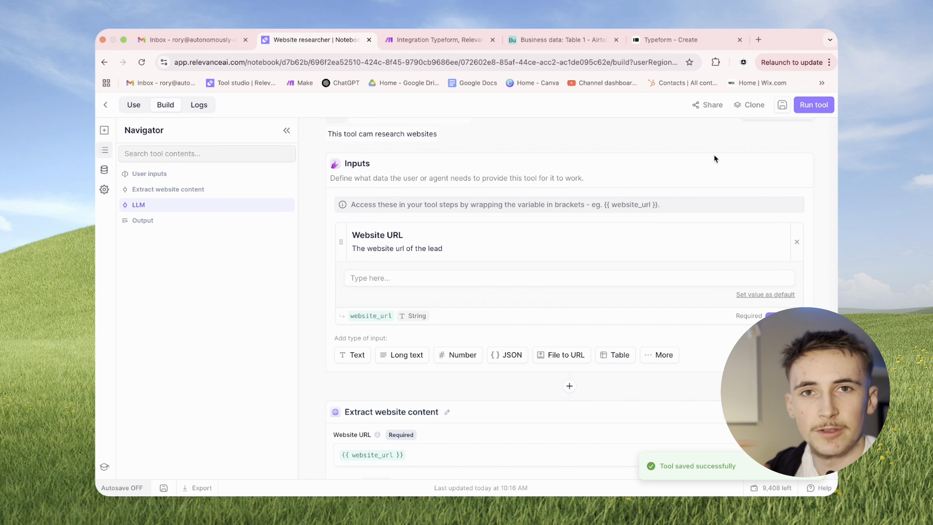
click(105, 104)
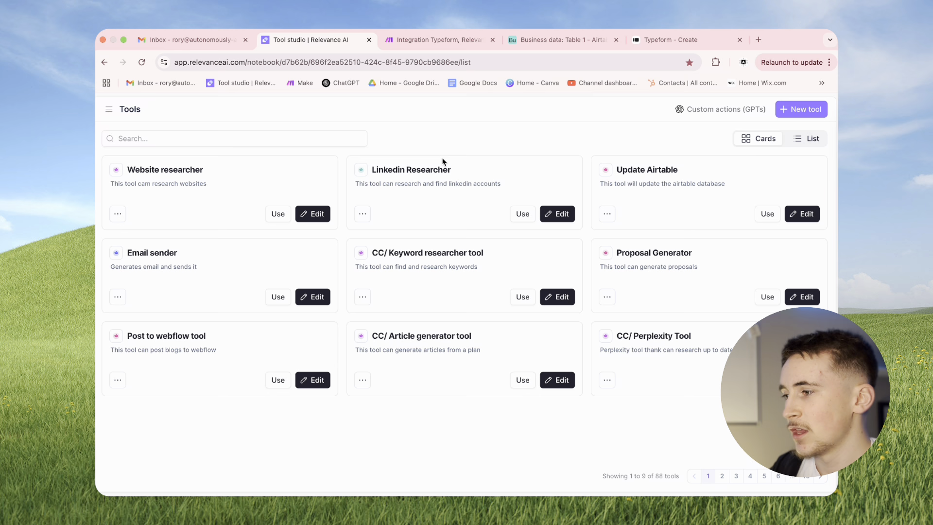
click(313, 214)
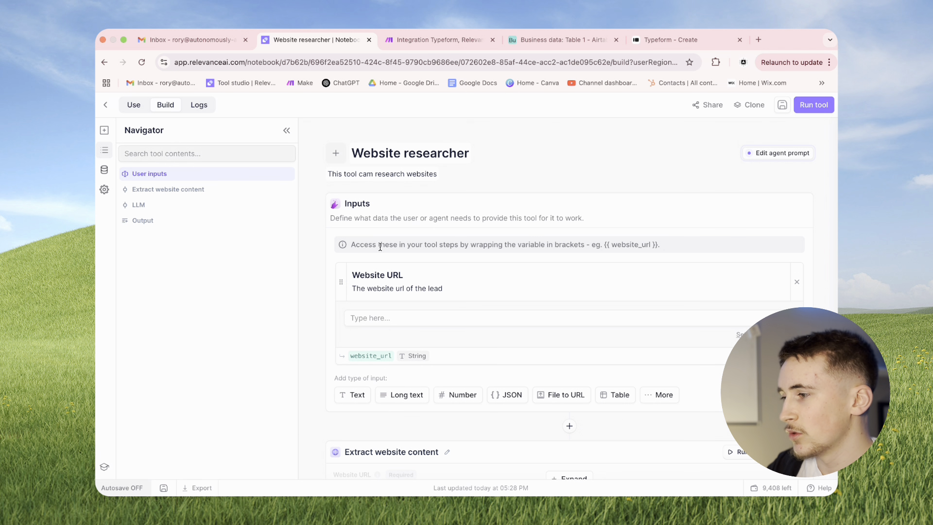
click(402, 317)
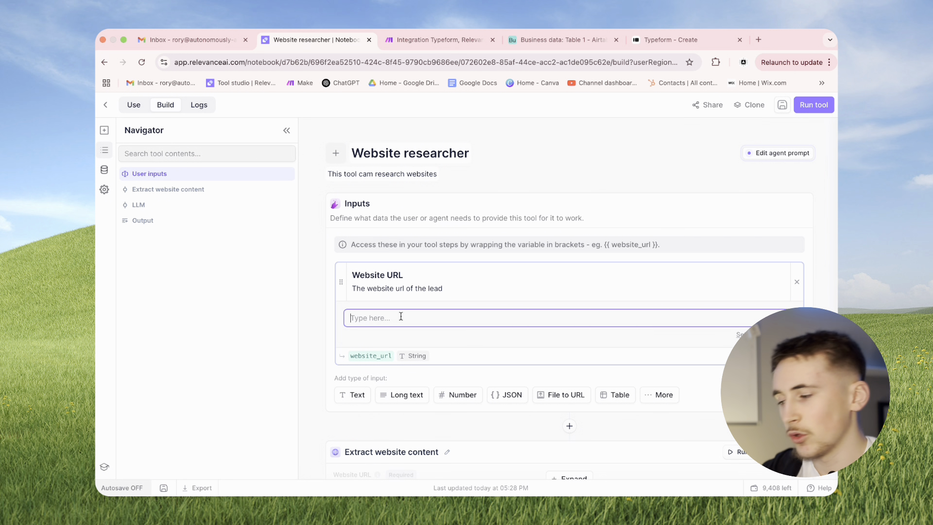
text(www.)
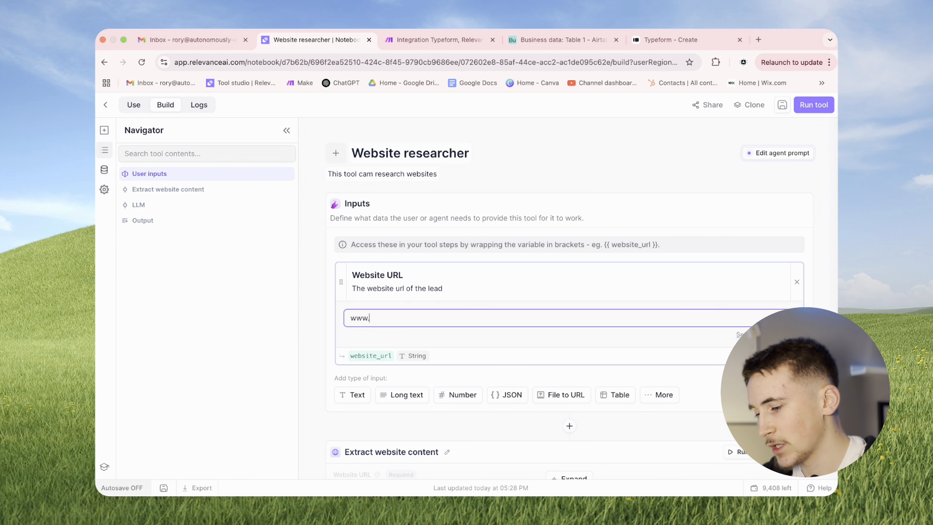
text(gymsakr.com)
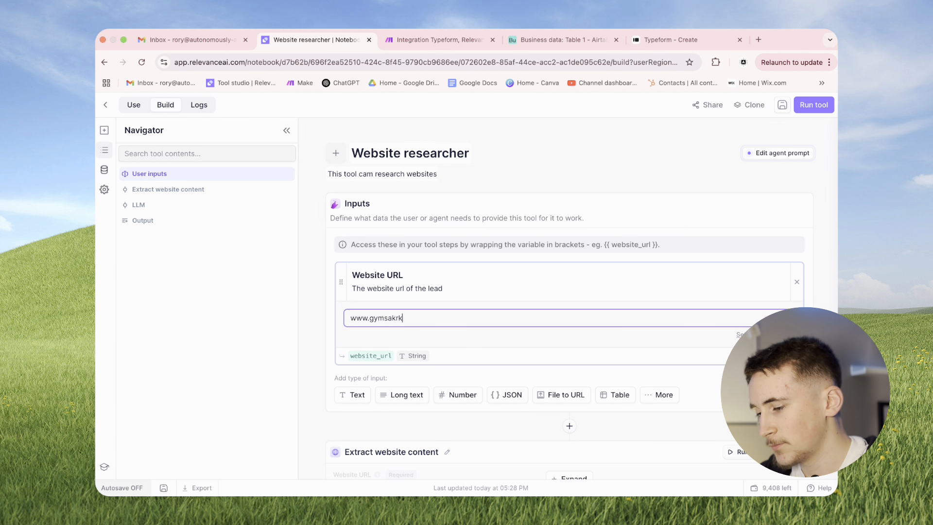
key(Left)
key(Left)
key(Left)
key(Left)
key(BackSpace)
key(BackSpace)
key(BackSpace)
text(hark)
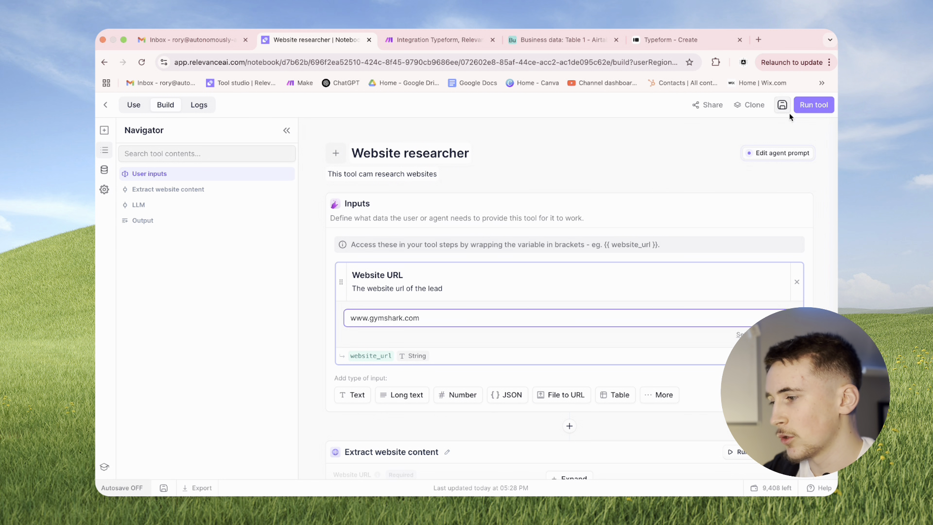
Step: Run the Website researcher tool and read through the website summary in the tool output
click(813, 105)
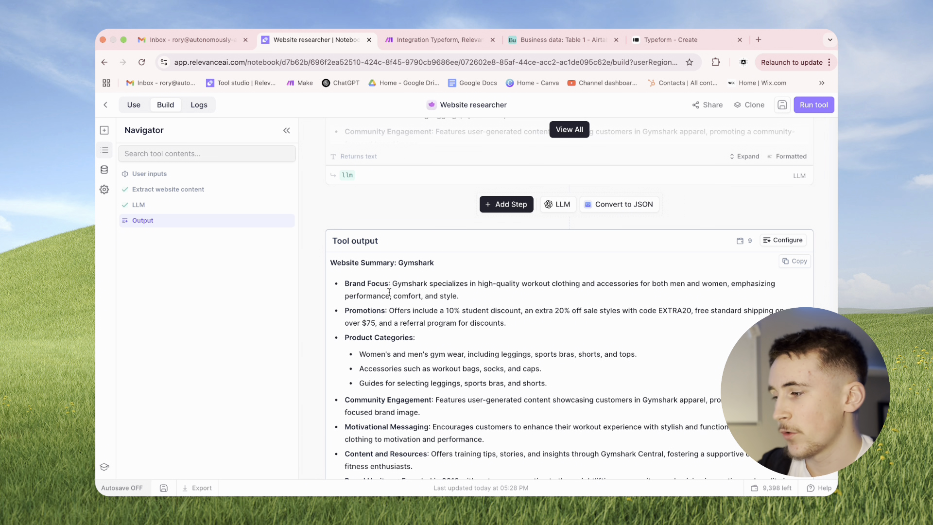
scroll(414, 308, down, 2)
scroll(426, 304, down, 2)
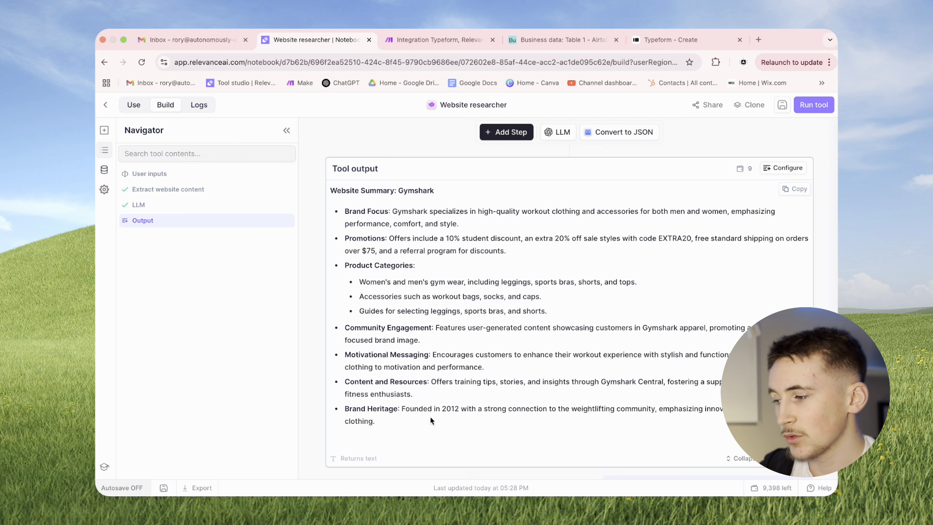
scroll(479, 352, up, 6)
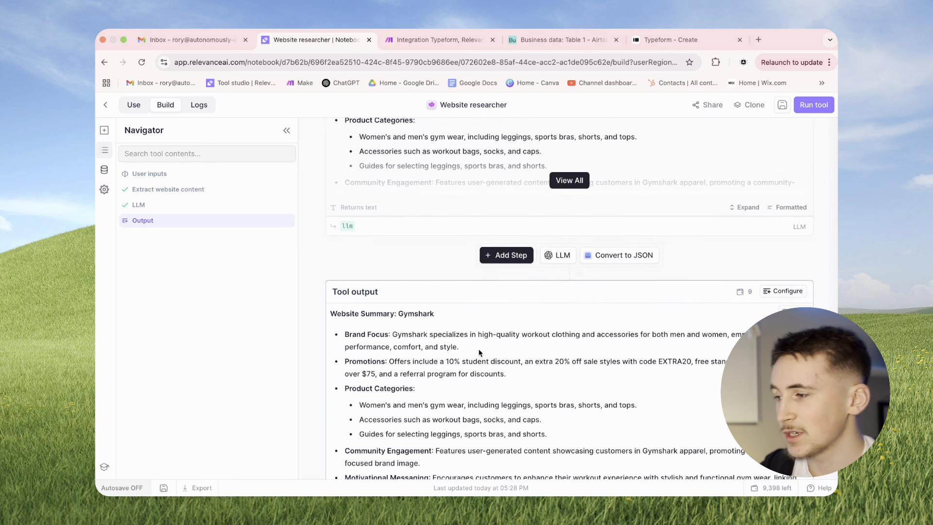
Step: Save the Website researcher tool after the test run and go back to the tools list
scroll(479, 352, up, 3)
click(782, 105)
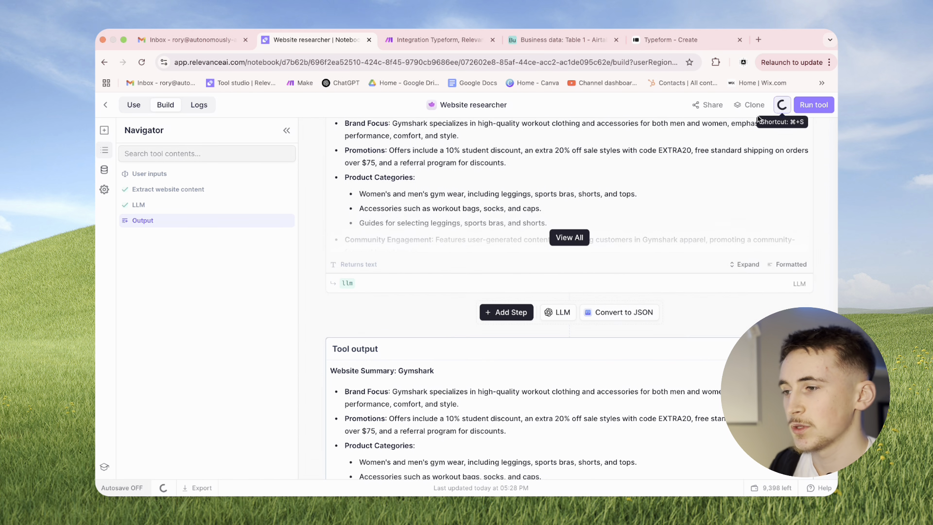
click(104, 106)
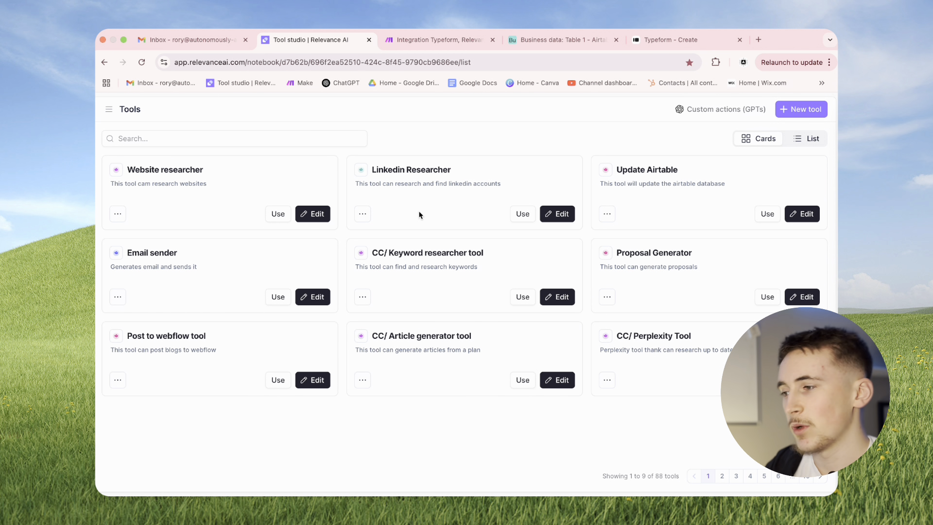
Step: Open the Linkedin Researcher tool for editing and review its Name and Company name inputs
click(551, 215)
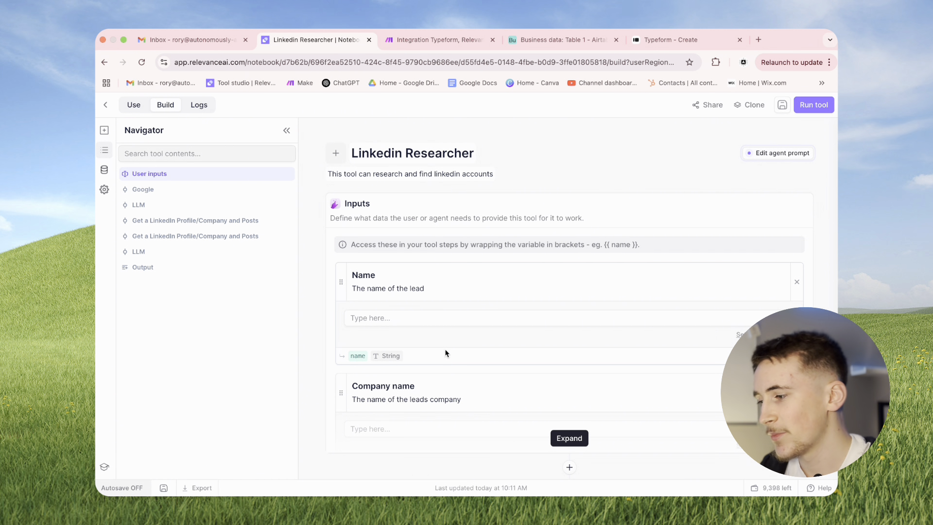
scroll(463, 337, down, 1)
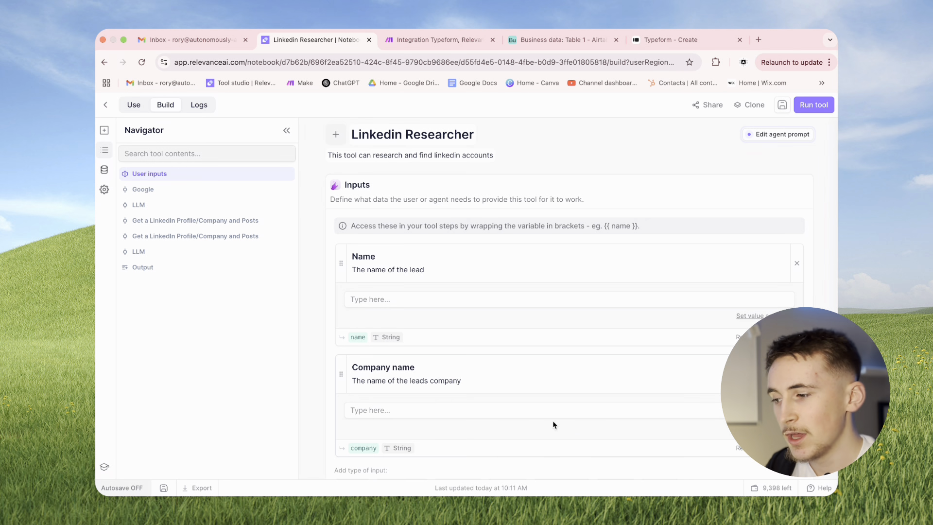
scroll(481, 364, down, 1)
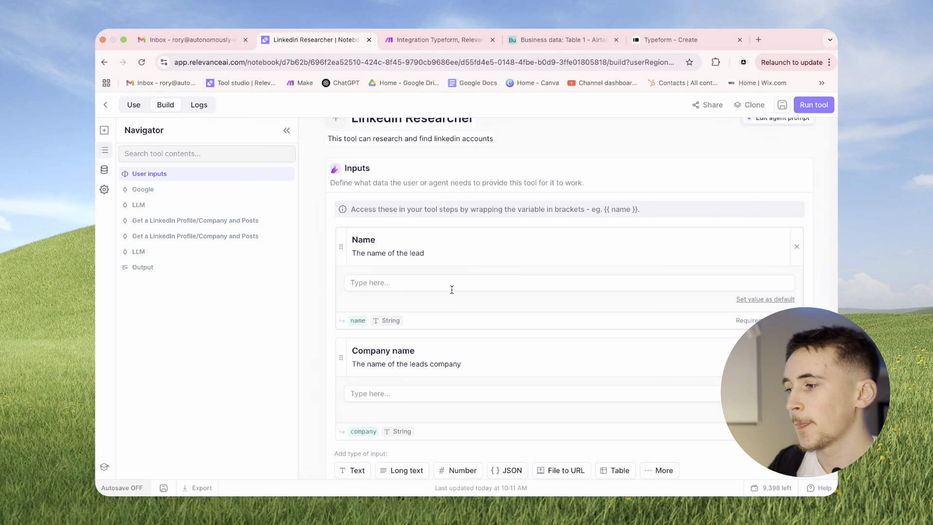
scroll(445, 292, down, 3)
scroll(445, 318, down, 5)
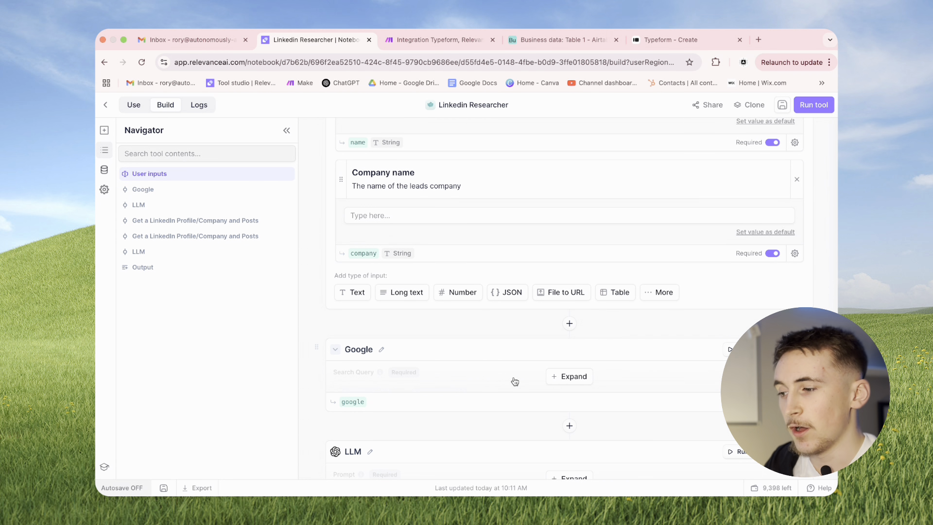
Step: Expand the Google step and examine how its search query uses the name and company input variables
click(567, 377)
scroll(501, 300, down, 2)
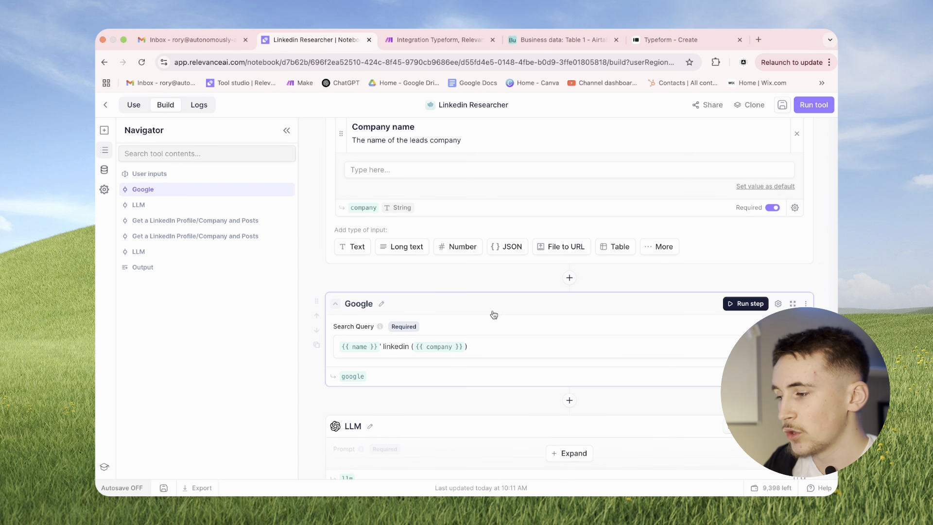
click(380, 349)
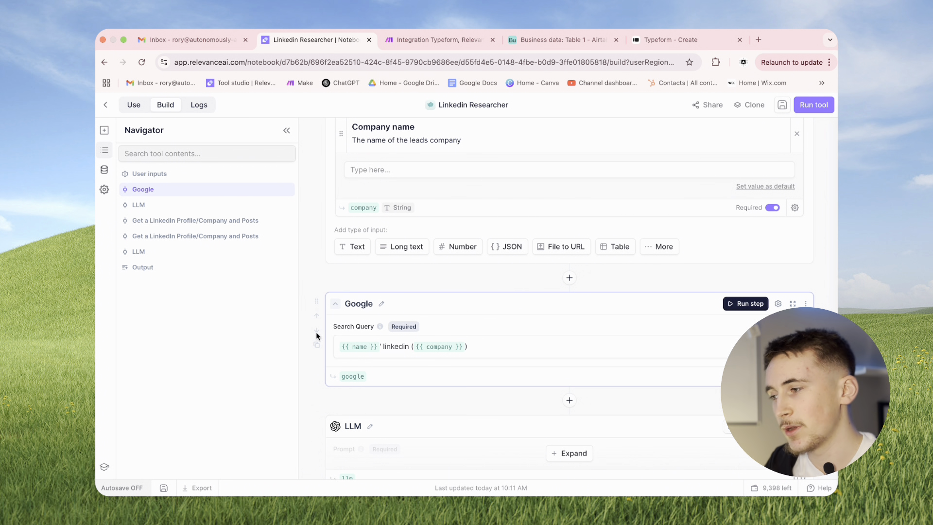
scroll(316, 332, up, 3)
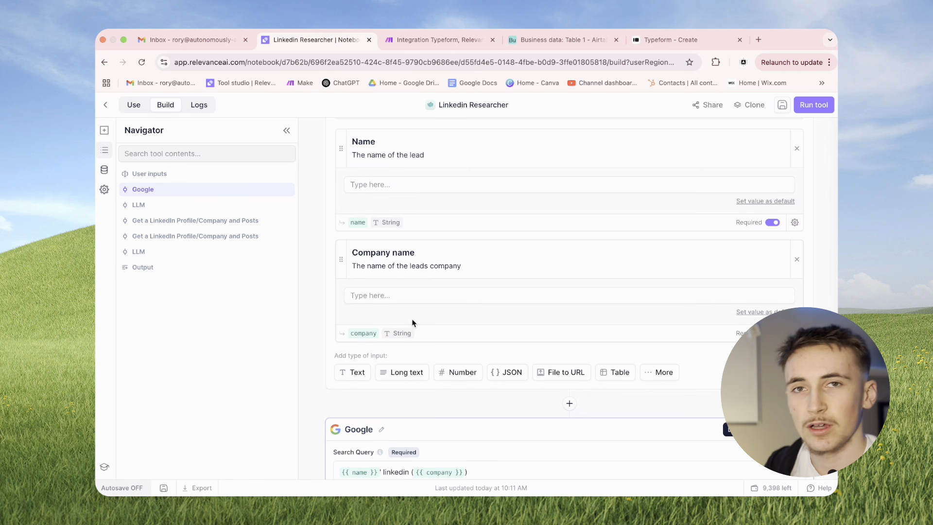
scroll(406, 212, up, 1)
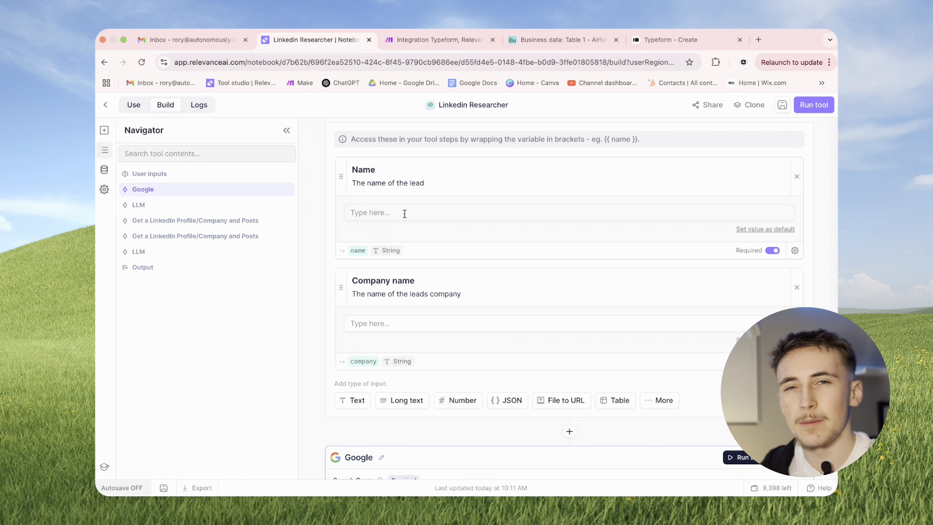
scroll(406, 217, up, 1)
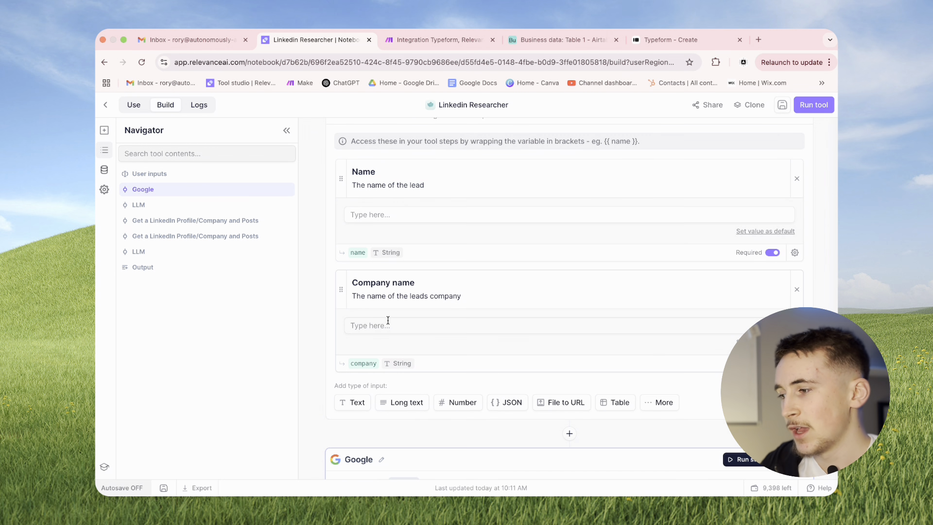
scroll(386, 324, down, 1)
scroll(388, 325, down, 4)
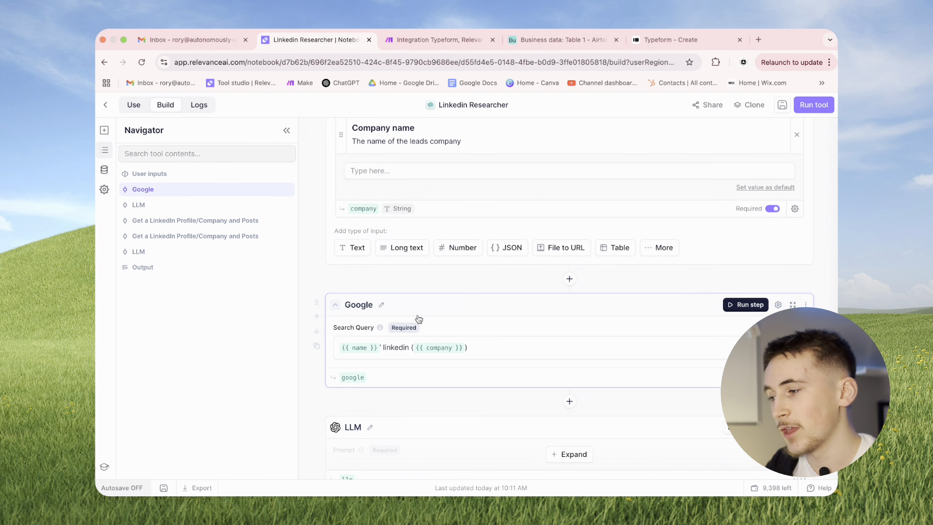
Step: Expand the LLM step after the Google search and examine its profile URL prompt, google.organic variable and model
scroll(416, 319, down, 3)
scroll(471, 318, down, 1)
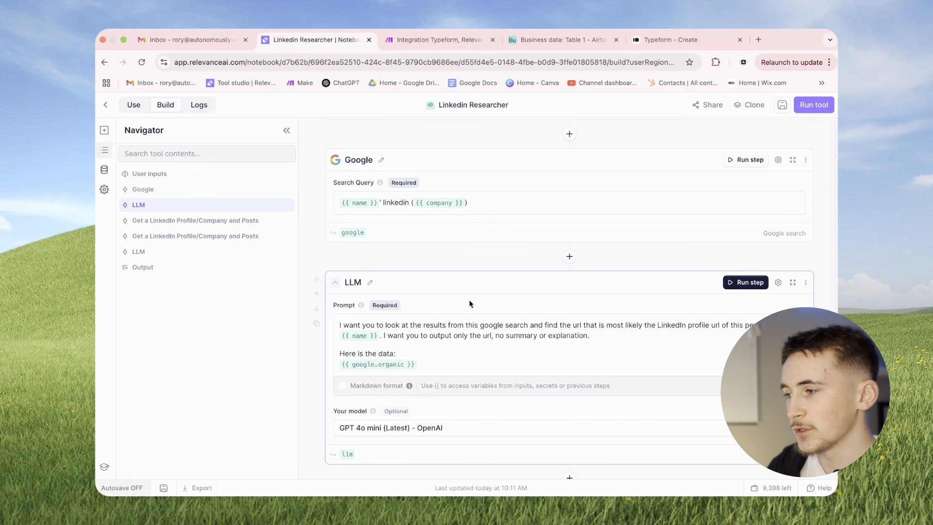
scroll(471, 301, down, 3)
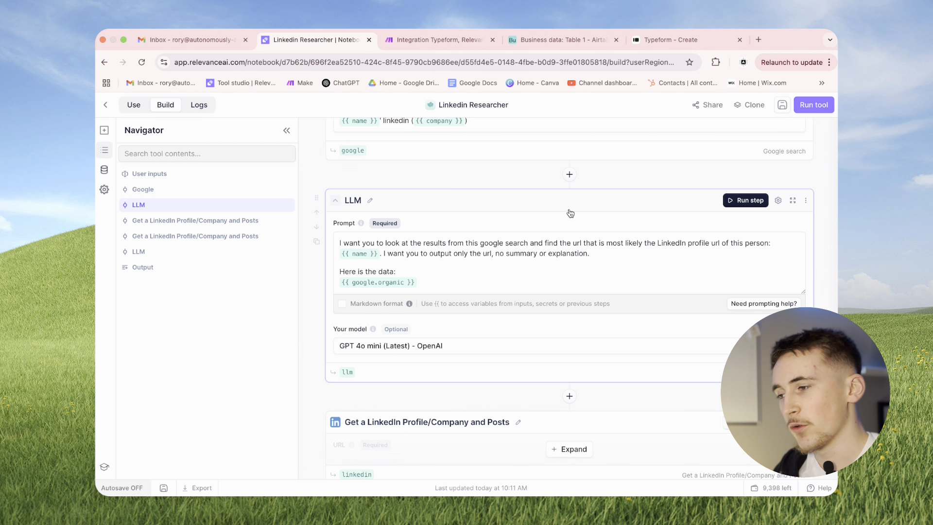
Step: Expand the first Get a LinkedIn Profile/Company and Posts step and examine its URL variable and Method, comparing with the preceding LLM step
scroll(582, 217, down, 6)
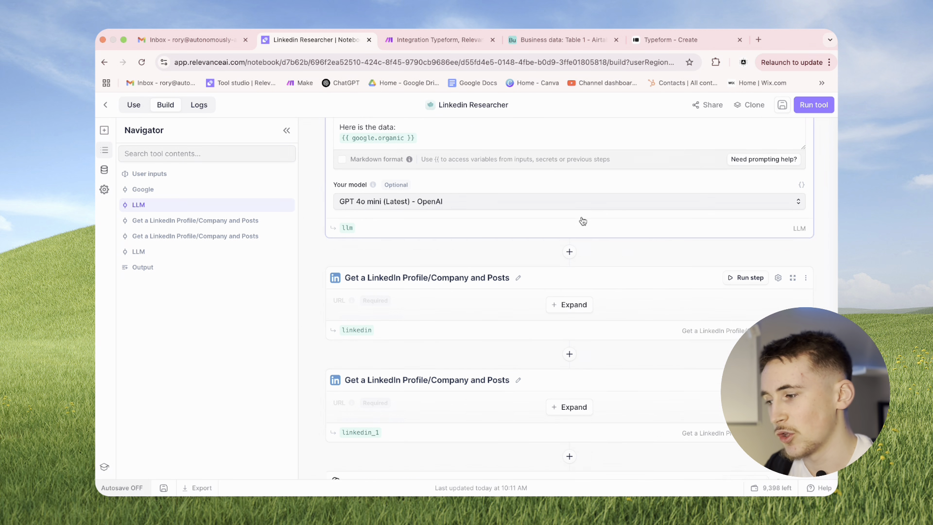
click(574, 244)
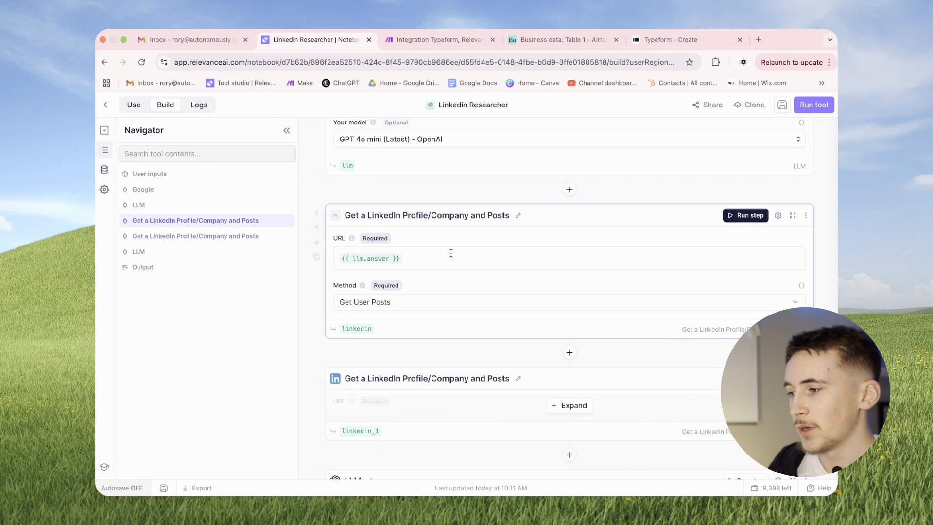
scroll(444, 257, up, 4)
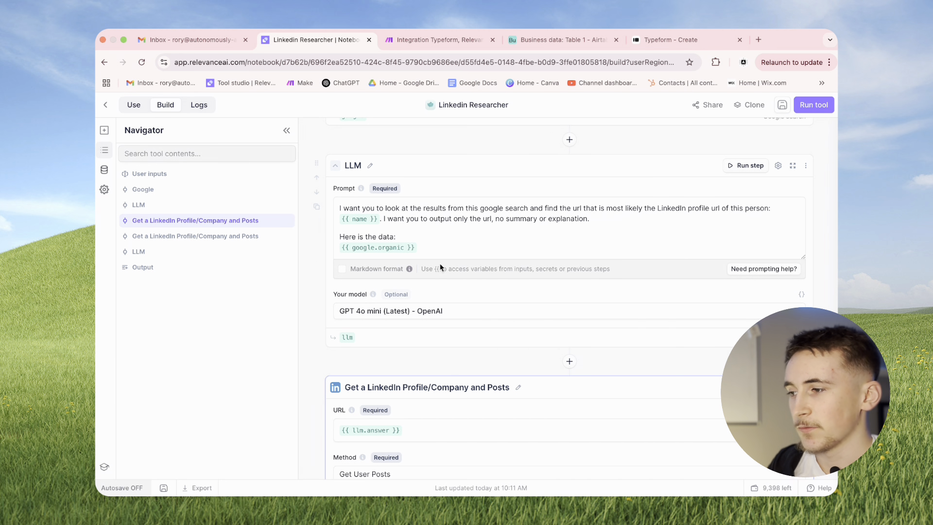
scroll(442, 265, down, 4)
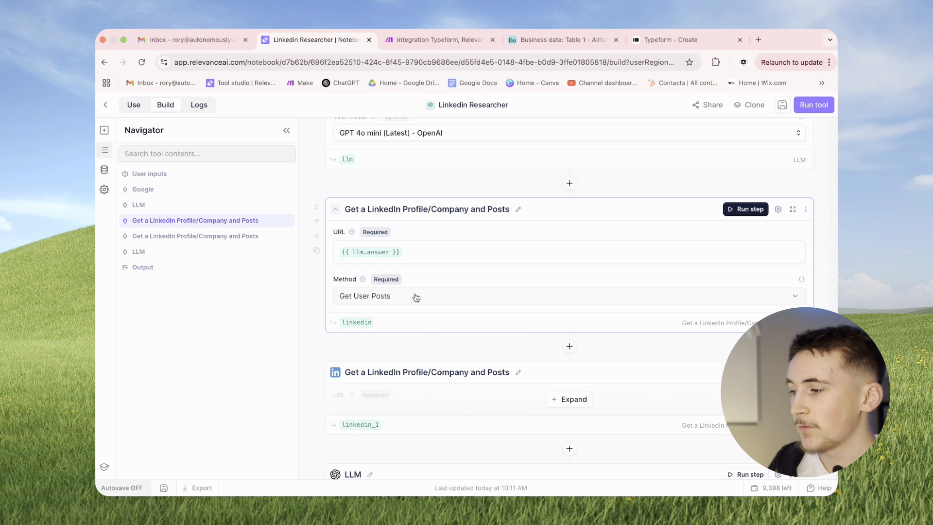
Step: Expand the second Get a LinkedIn Profile/Company and Posts step and compare its URL and Method with the first one
scroll(447, 297, down, 1)
click(566, 389)
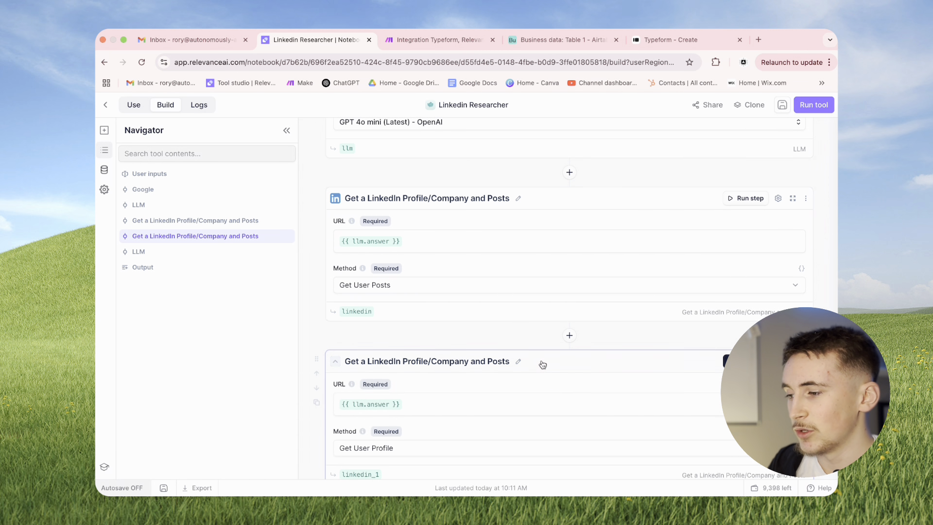
scroll(542, 364, down, 4)
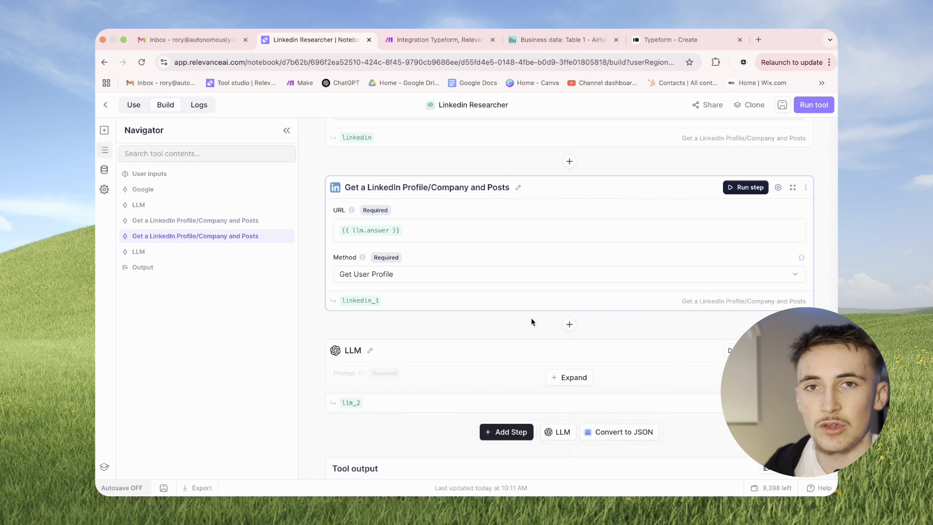
scroll(532, 321, up, 4)
scroll(675, 308, down, 4)
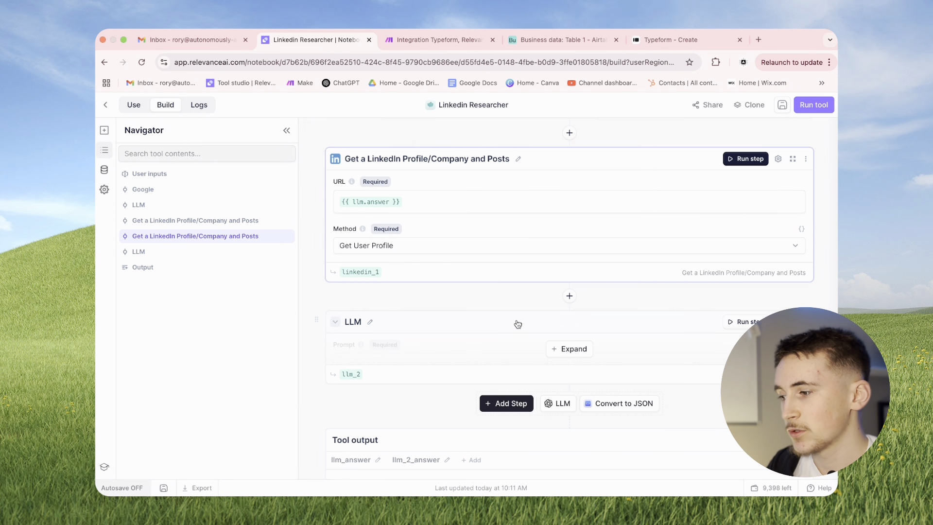
Step: Expand the final LLM step and examine its summary prompt, model, and the data variables drawn from both LinkedIn steps
click(570, 349)
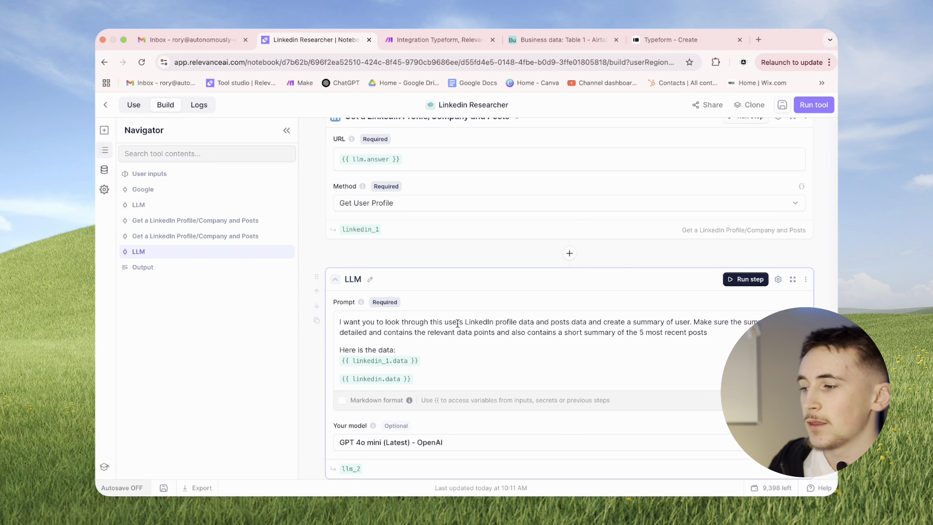
scroll(457, 324, up, 4)
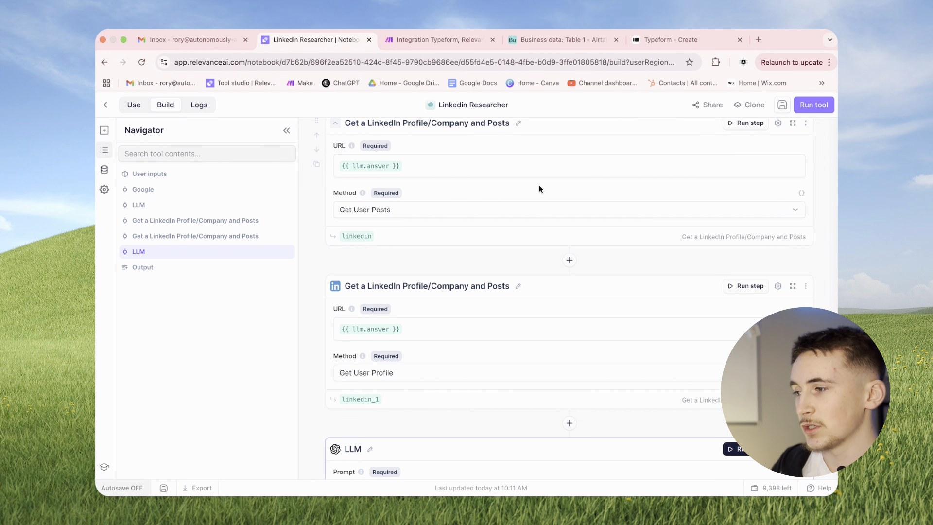
scroll(474, 270, down, 4)
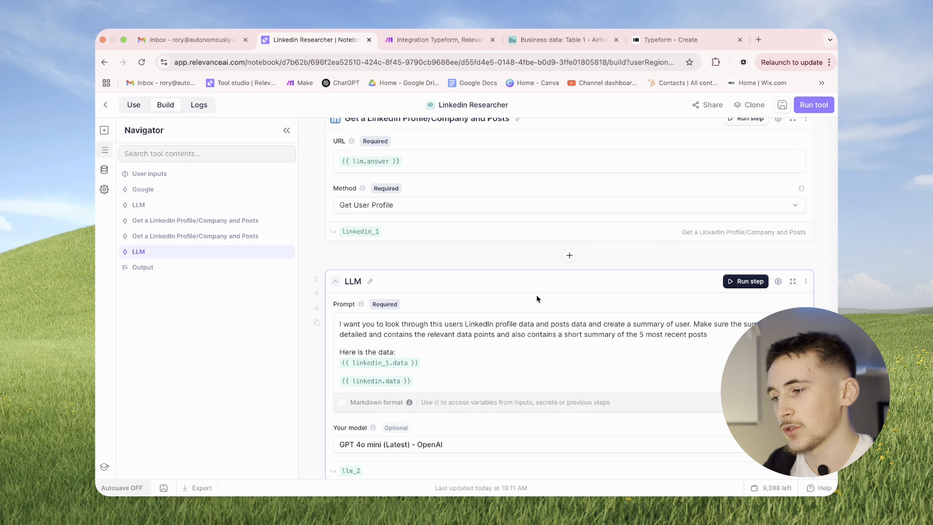
scroll(542, 234, up, 2)
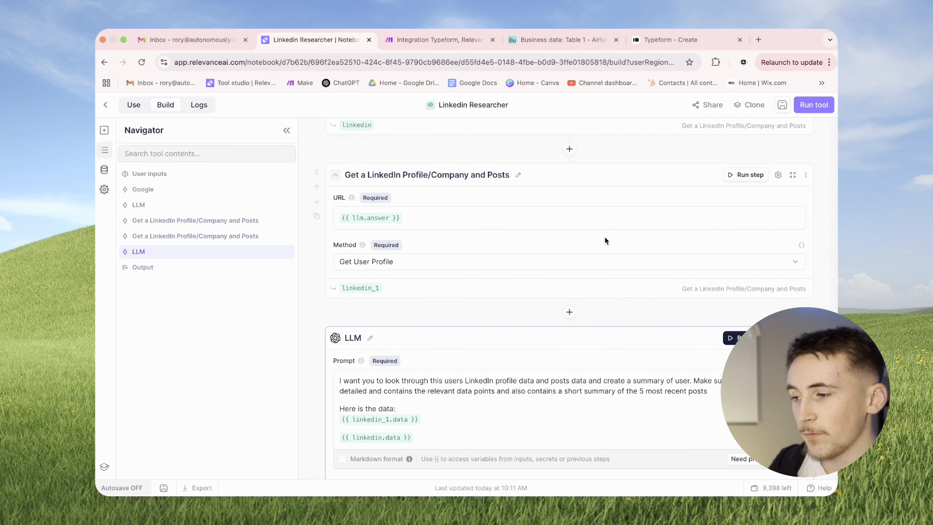
scroll(603, 238, down, 1)
scroll(596, 255, up, 3)
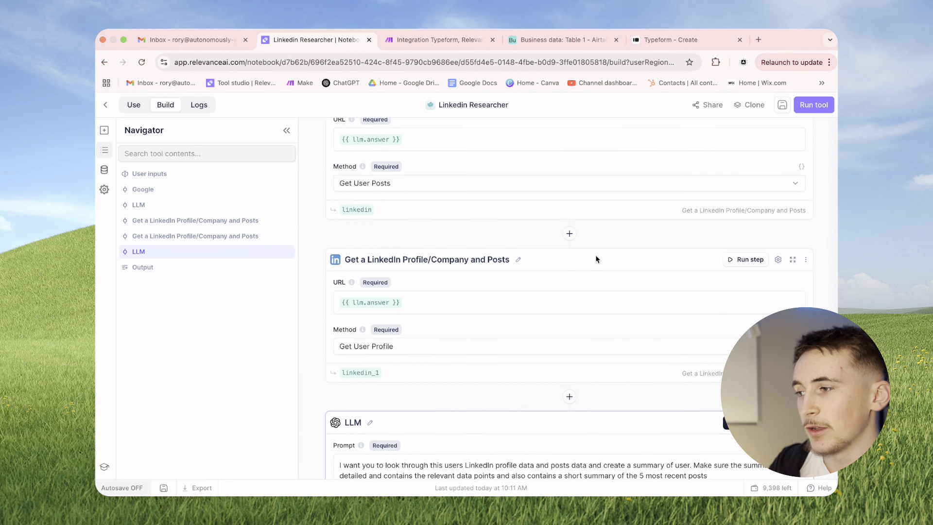
scroll(596, 254, down, 3)
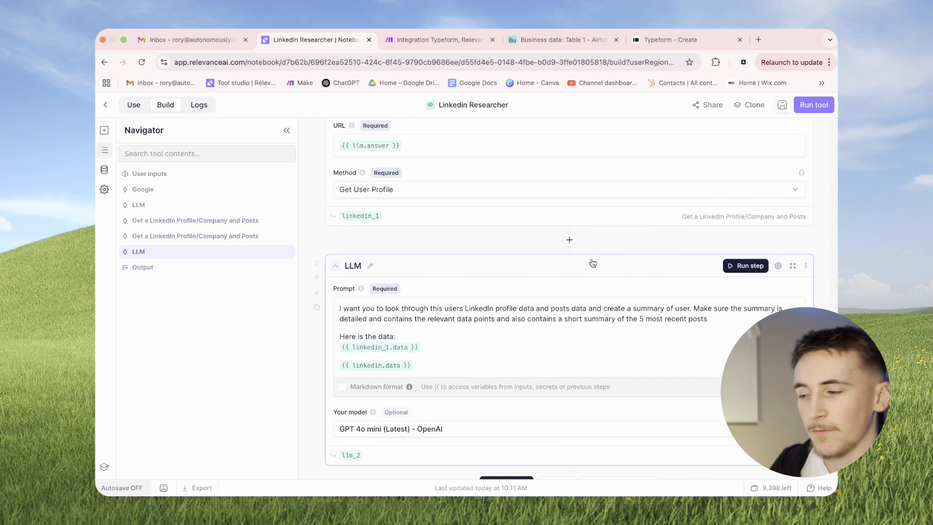
Step: Run the Linkedin Researcher tool with "ben francis" as the lead's name and "gymshark" as the company name
scroll(484, 362, down, 1)
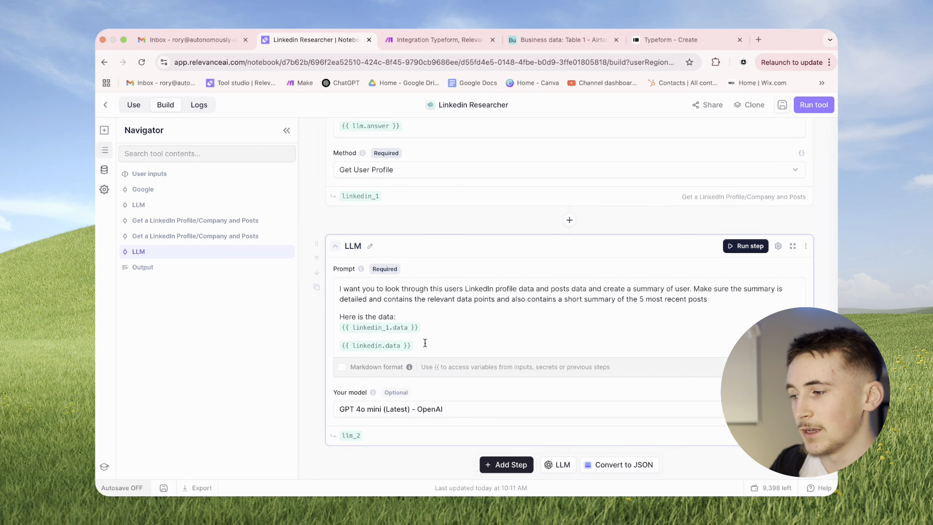
scroll(477, 291, up, 20)
click(536, 218)
text(ben francis)
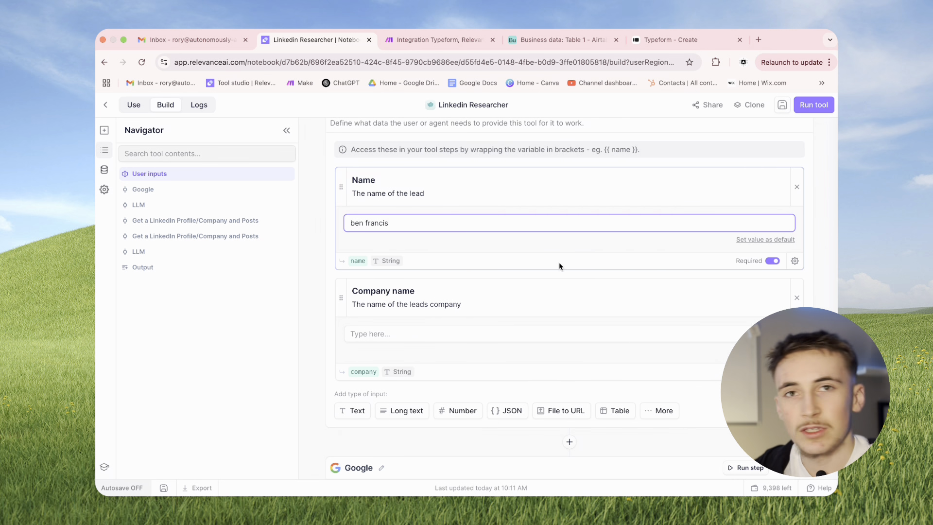
click(518, 335)
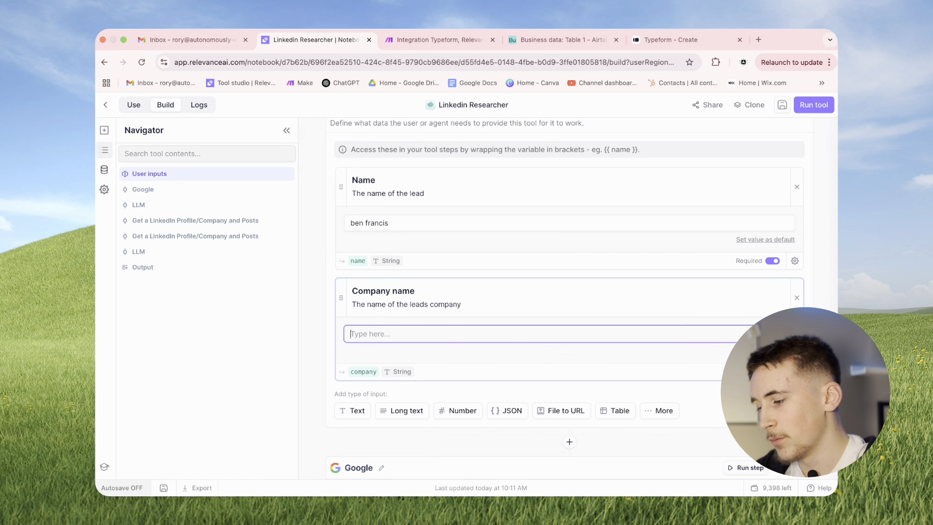
text(gymshark)
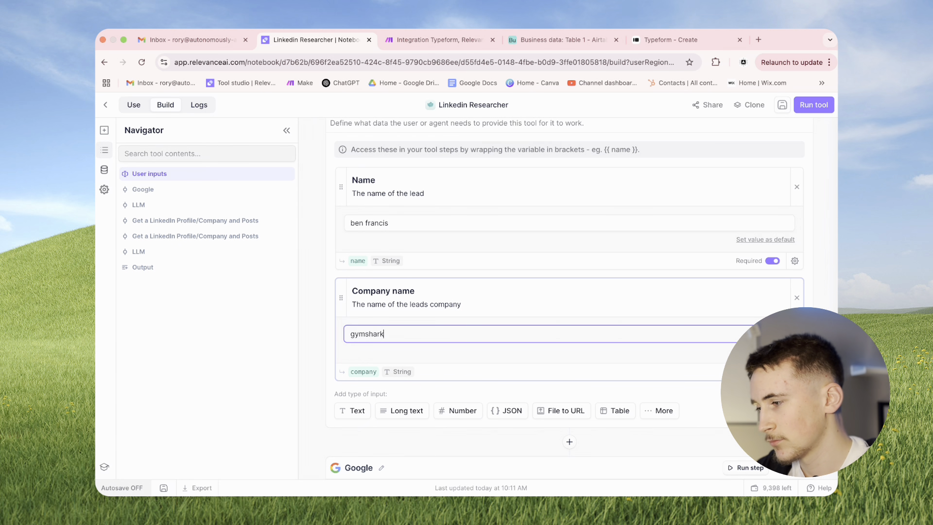
click(814, 104)
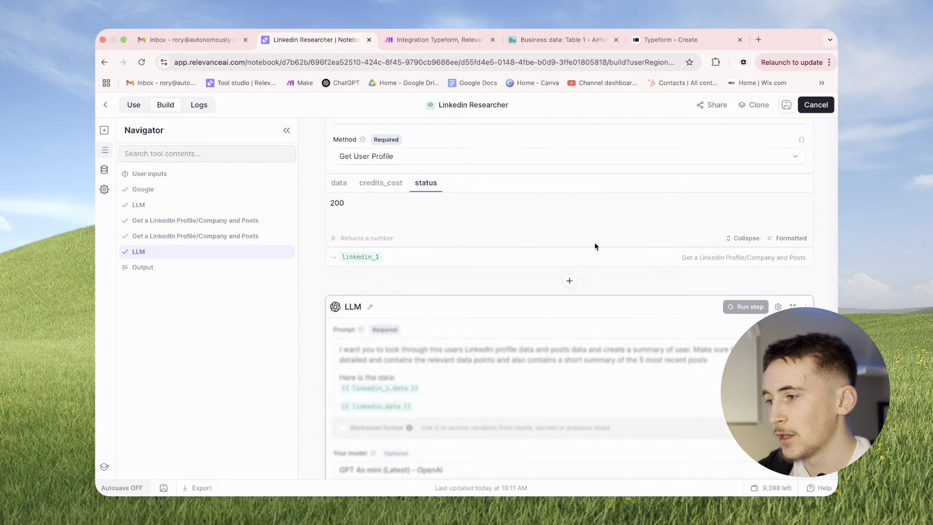
Step: Examine the Google step's organic results and the profile URL answer from the LLM step that follows
scroll(595, 242, up, 3)
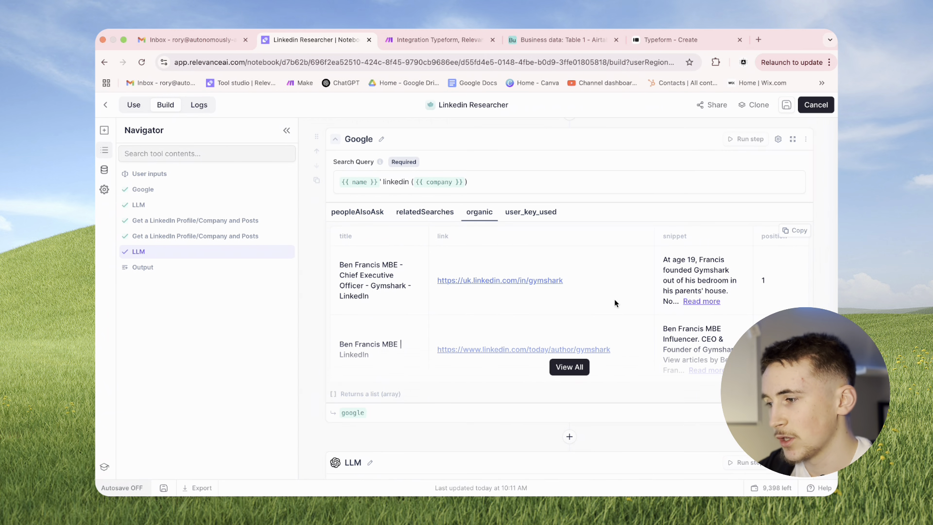
scroll(585, 247, down, 5)
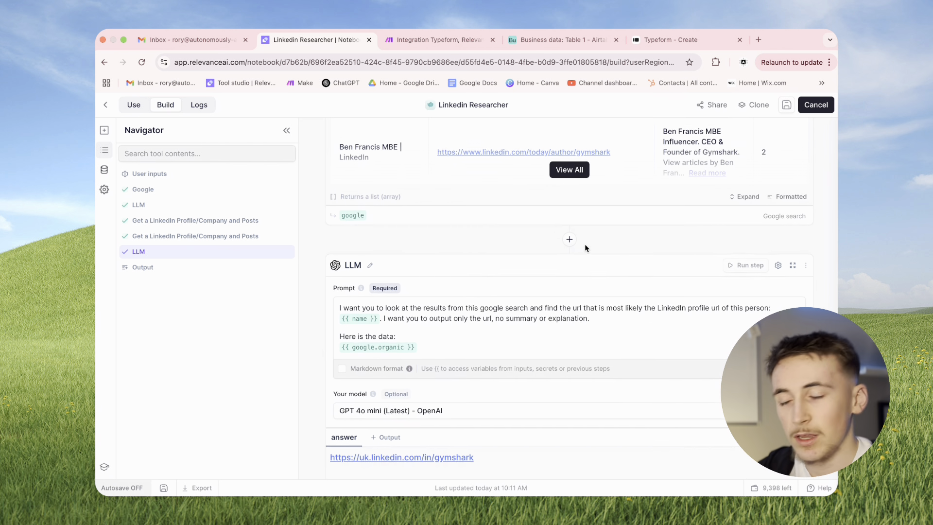
scroll(585, 248, down, 3)
scroll(422, 267, up, 1)
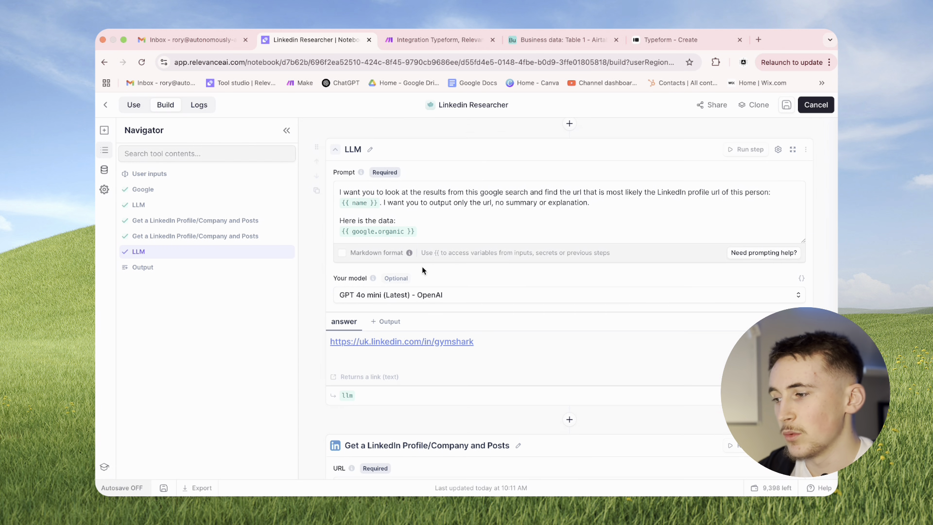
Step: Examine the data output of the Get User Posts LinkedIn step, including the text, date and links of each post
scroll(520, 270, down, 8)
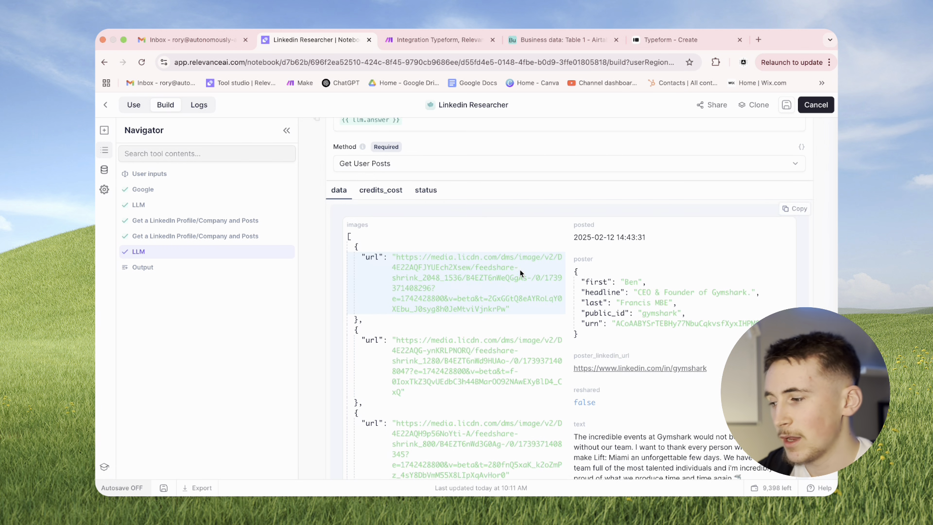
scroll(520, 270, up, 2)
scroll(511, 244, down, 10)
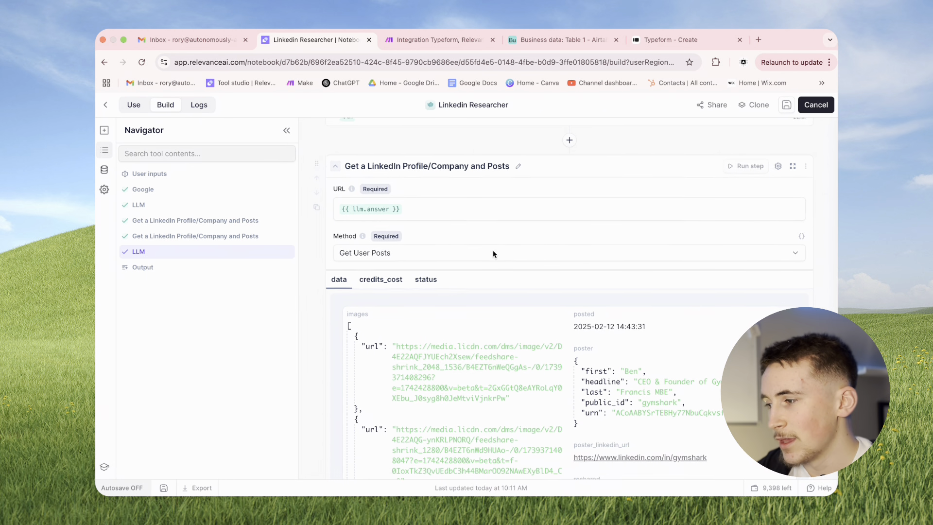
scroll(494, 254, up, 12)
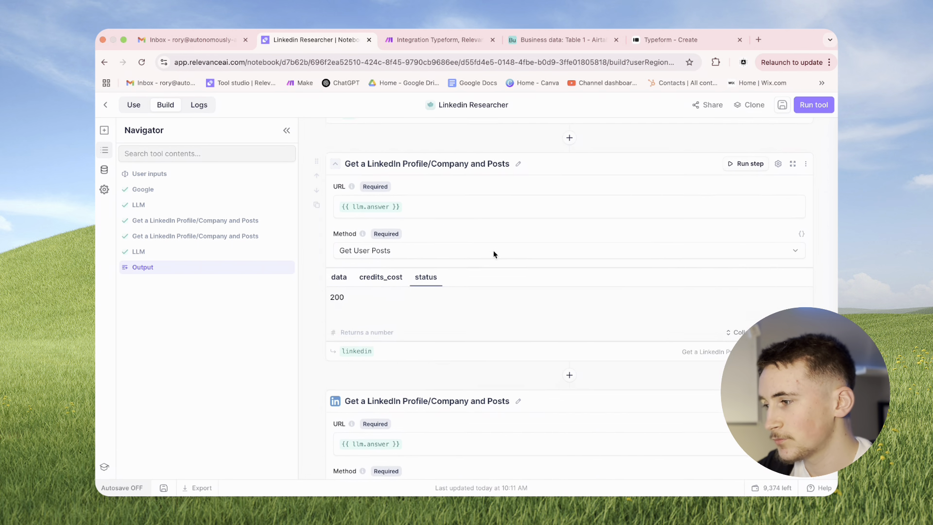
scroll(494, 254, down, 1)
scroll(511, 262, down, 2)
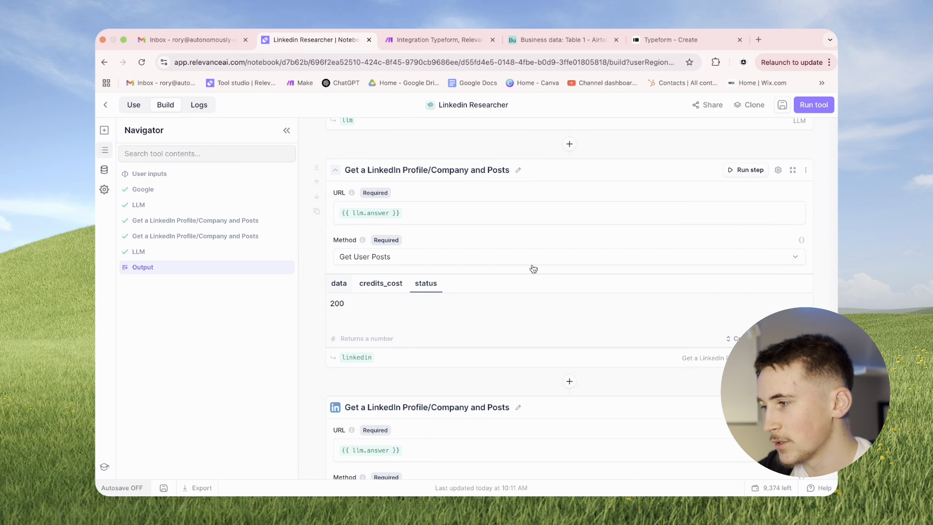
scroll(520, 243, down, 1)
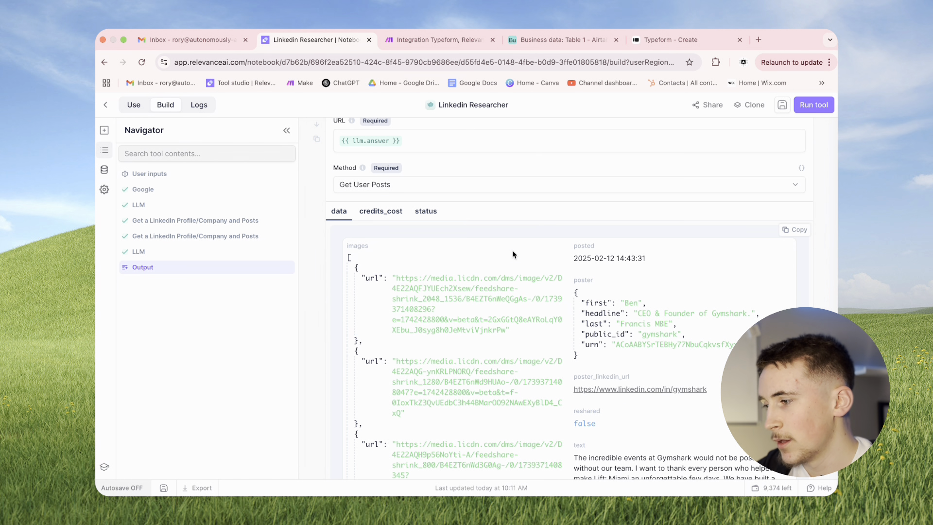
scroll(500, 283, down, 3)
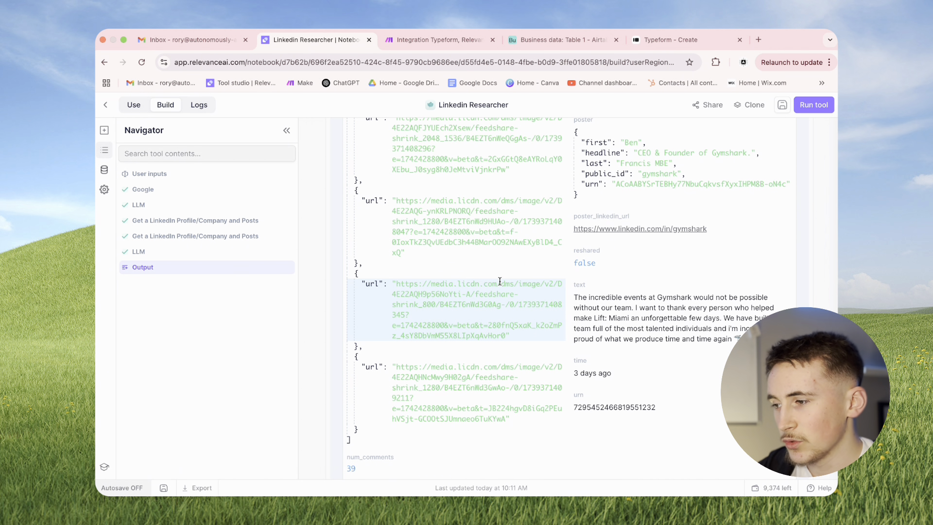
scroll(499, 281, down, 10)
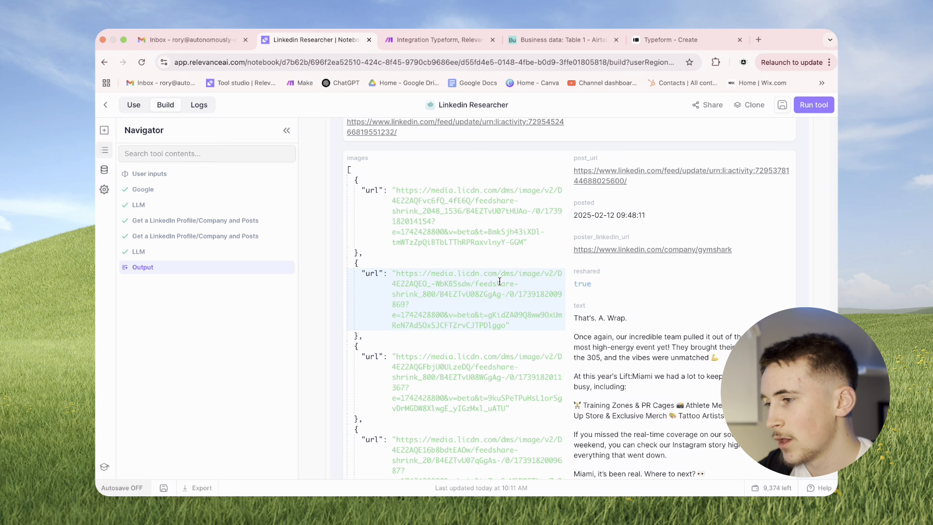
scroll(560, 228, down, 20)
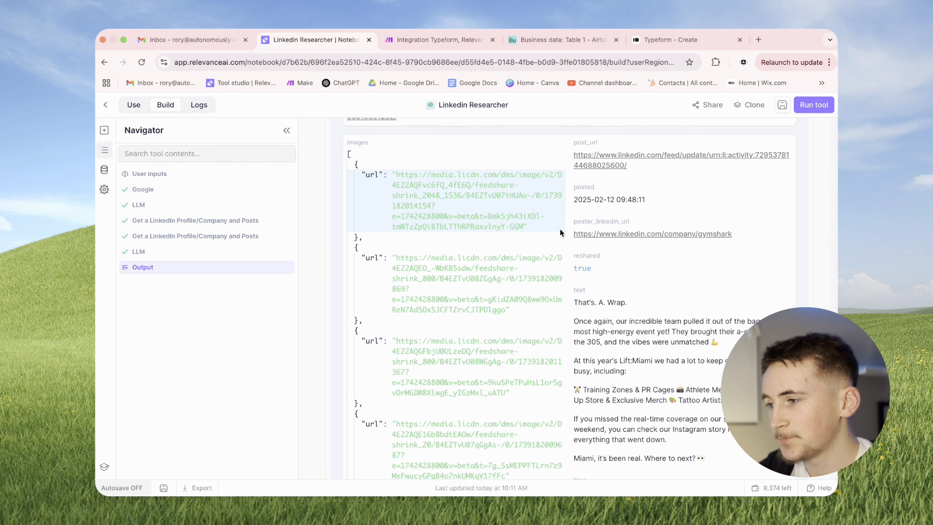
Step: Expand the final LLM step's full answer and read the profile overview, education, professional experience and recent posts summary
scroll(517, 303, down, 5)
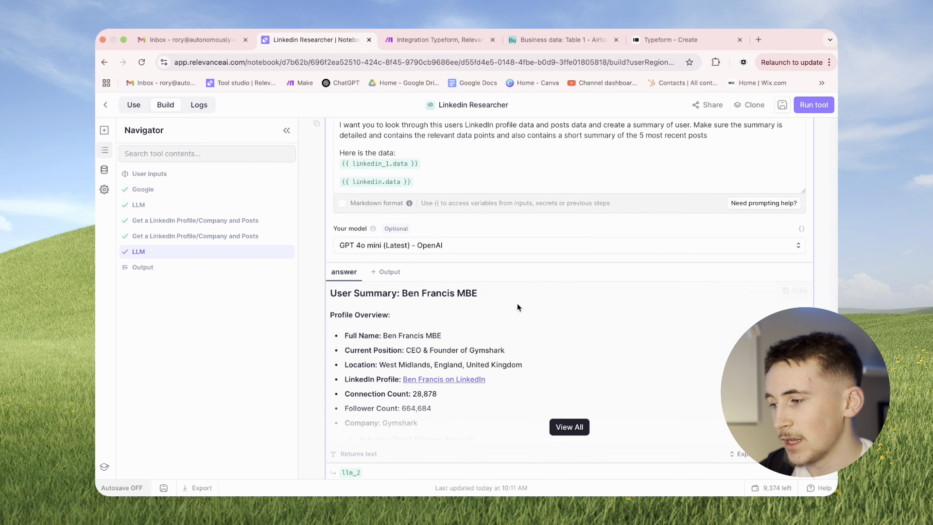
click(565, 375)
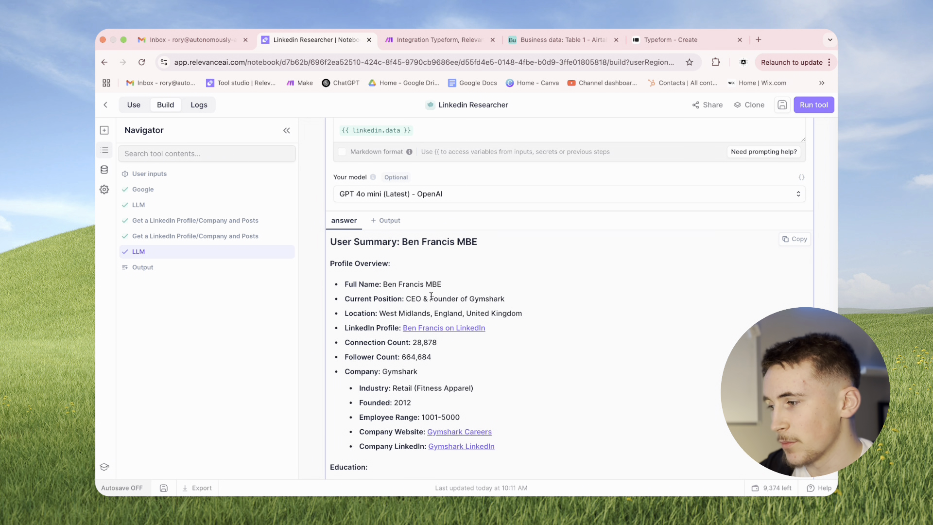
scroll(431, 296, down, 2)
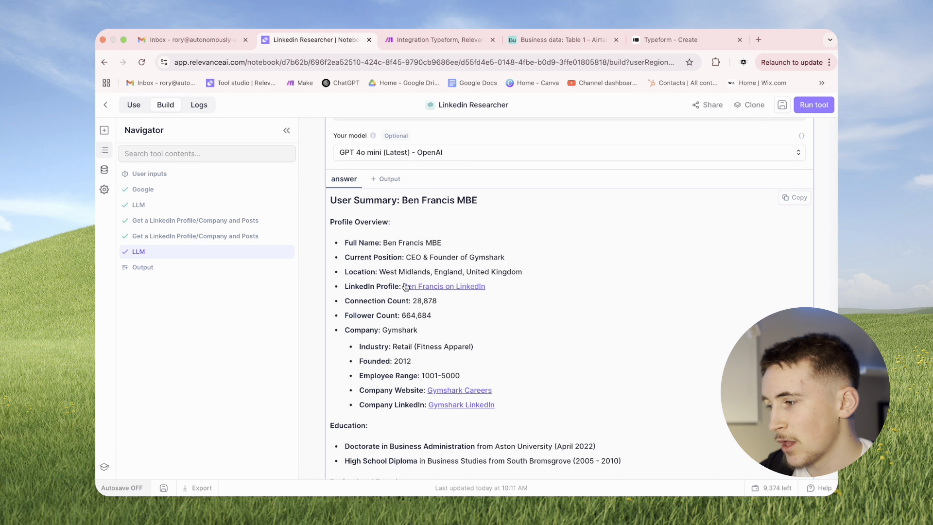
scroll(407, 281, down, 2)
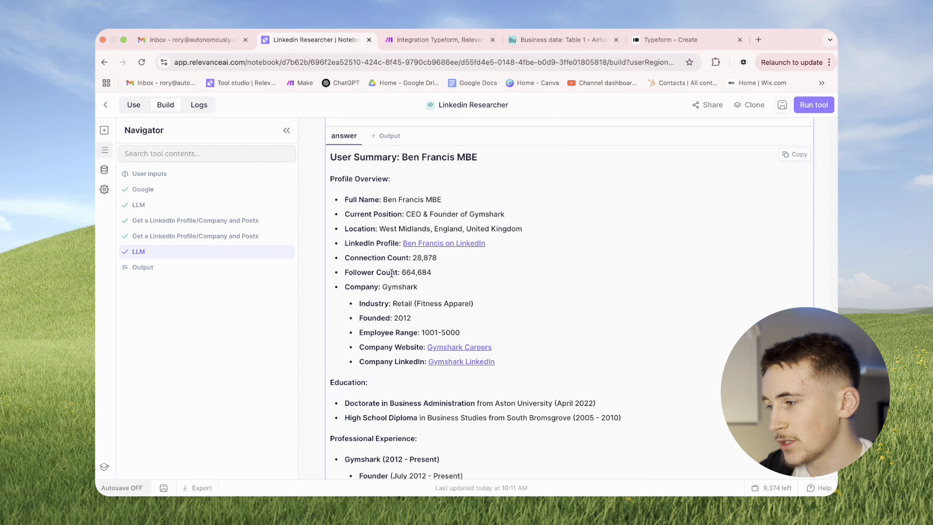
scroll(392, 274, down, 6)
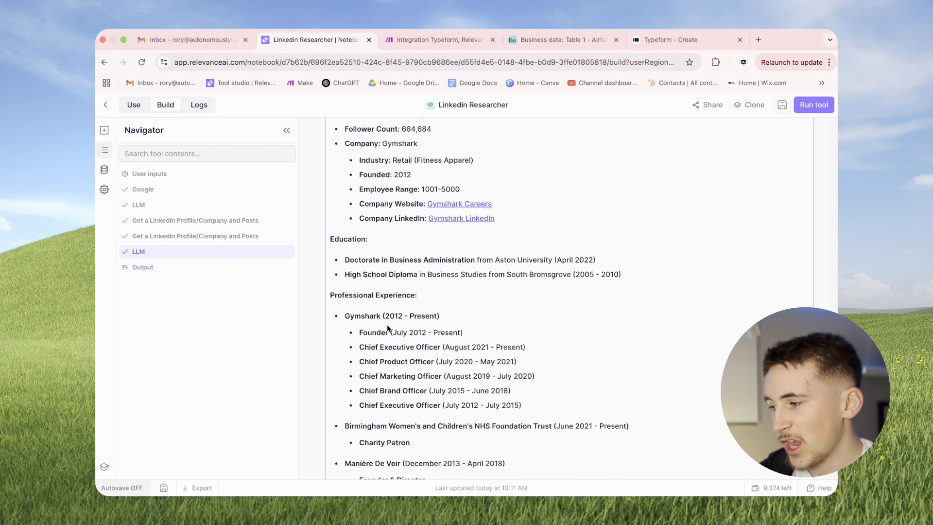
scroll(388, 326, down, 8)
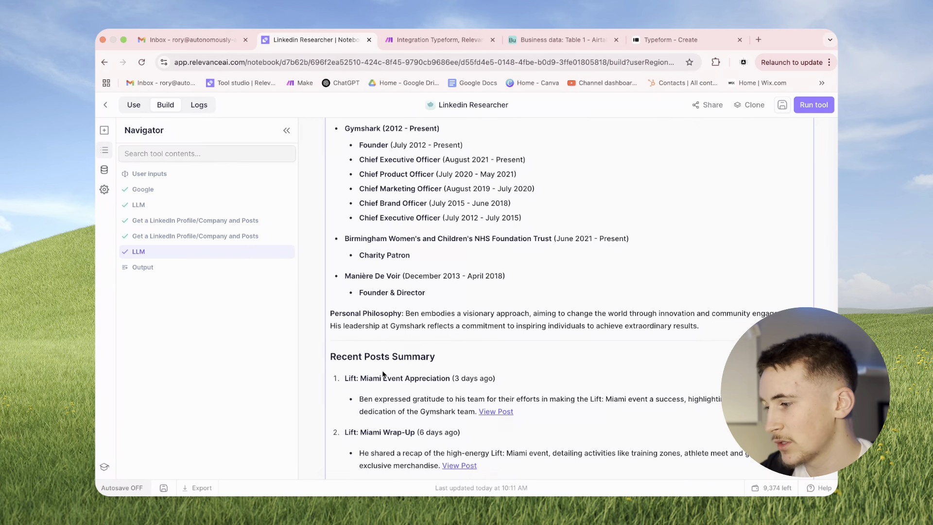
scroll(383, 374, down, 11)
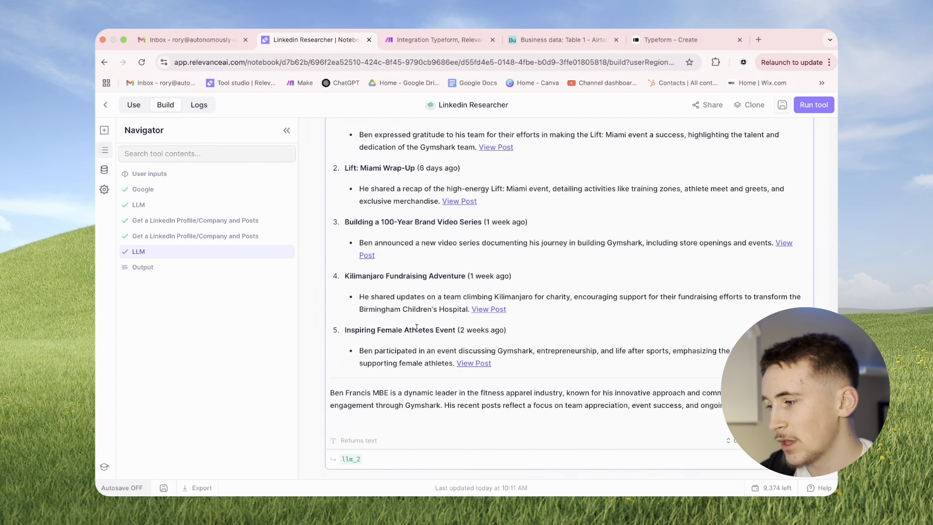
scroll(487, 340, down, 1)
scroll(489, 272, up, 20)
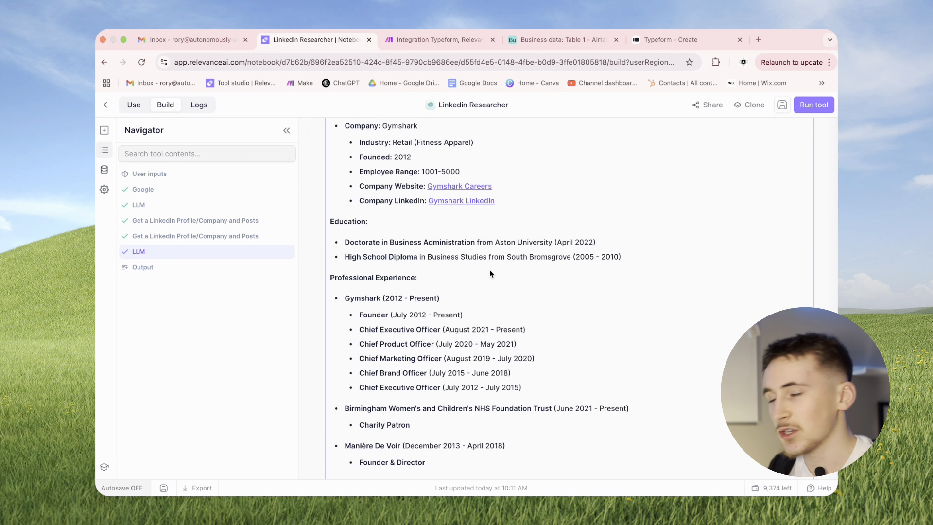
Step: Return to the tools list, open the Update Airtable tool for editing and expand its user inputs from Name to Website summary
key(super+bracketleft)
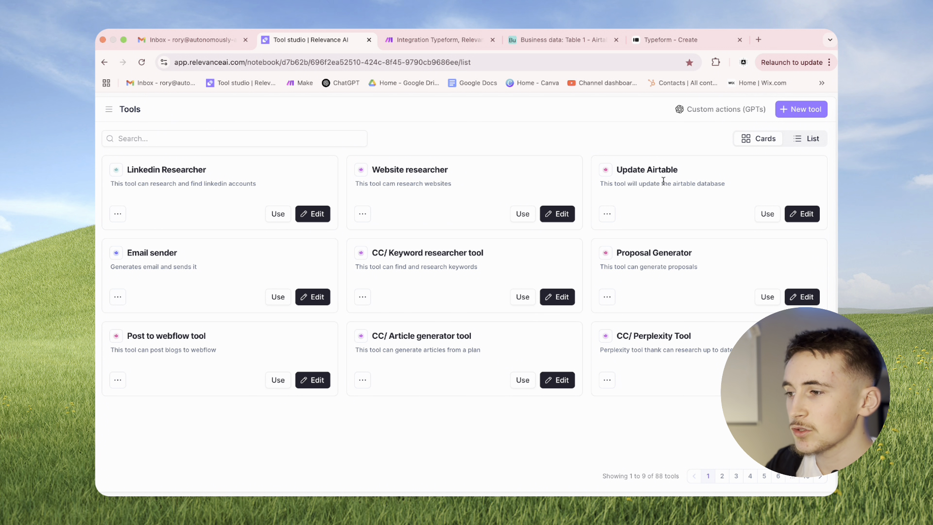
click(802, 213)
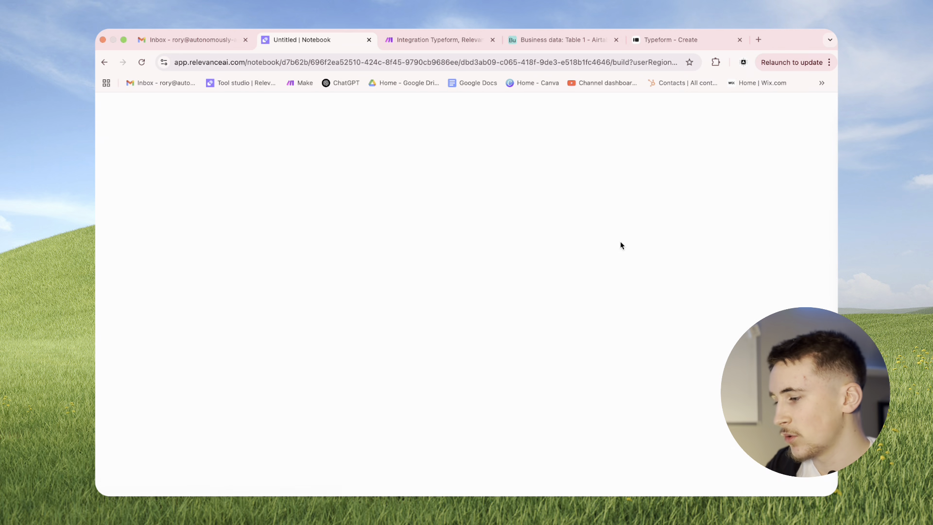
scroll(563, 240, down, 3)
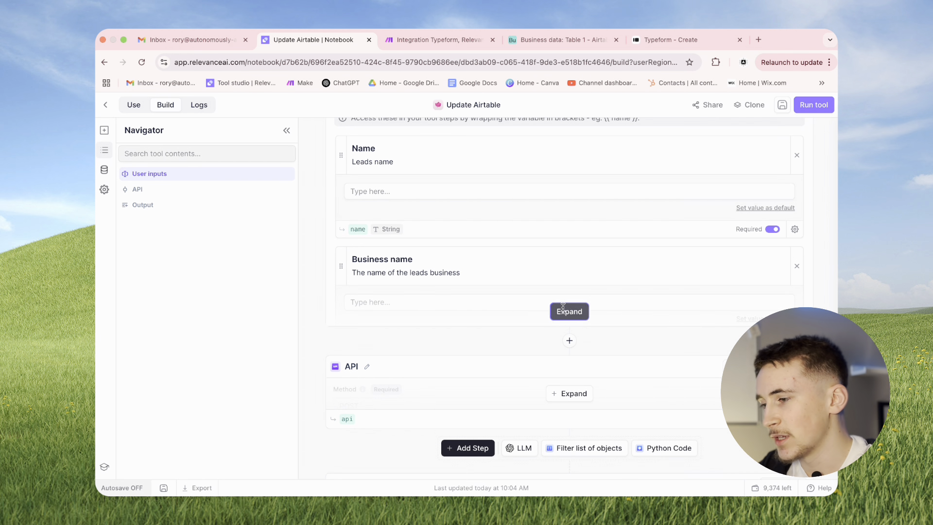
scroll(511, 185, down, 7)
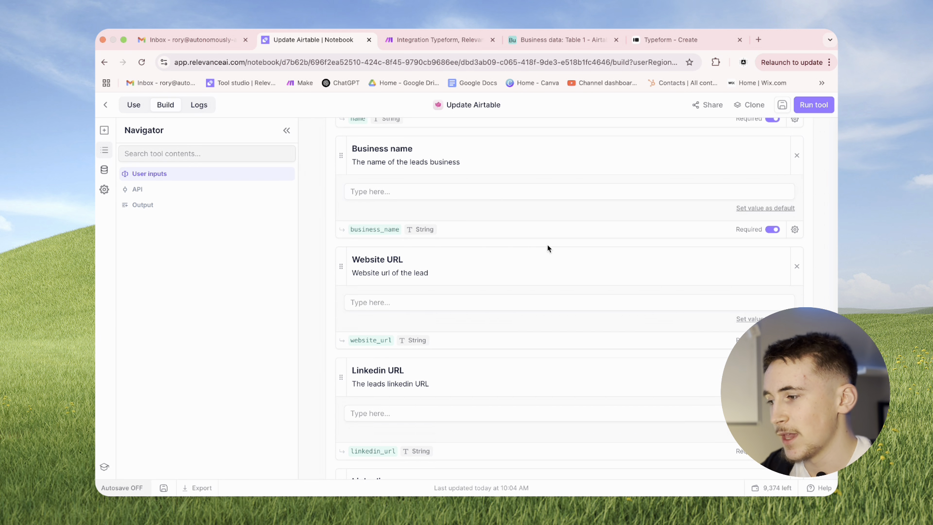
scroll(524, 240, down, 2)
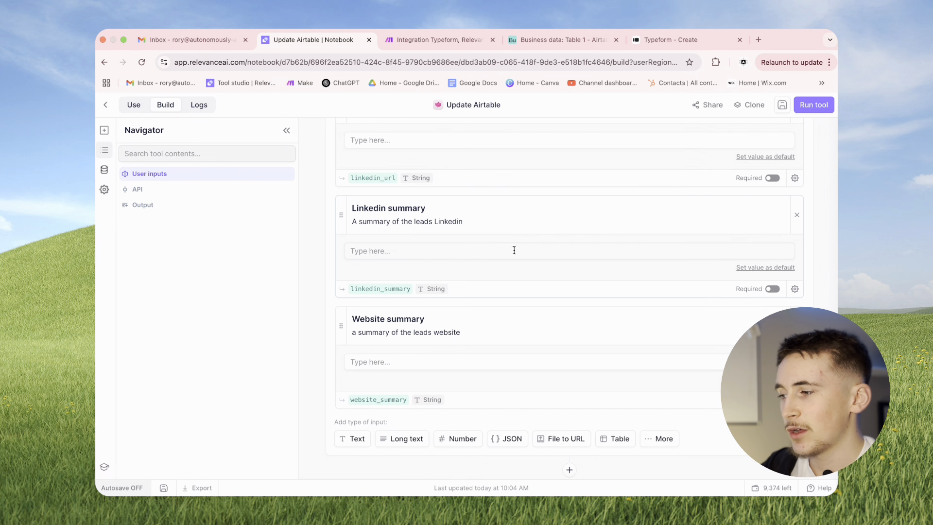
Step: Compare the Required settings of the Update Airtable inputs, from the Name, Business name and Website URL to the Linkedin URL
scroll(482, 310, up, 10)
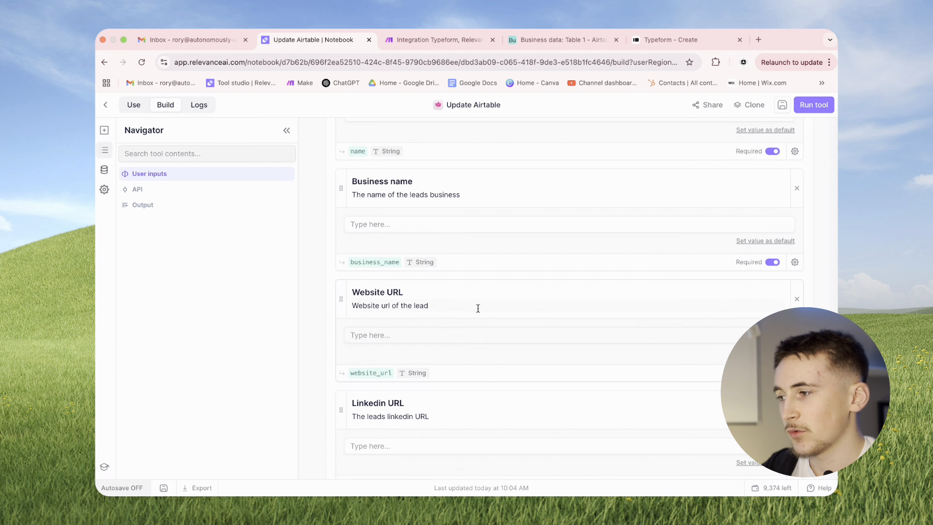
scroll(471, 311, down, 2)
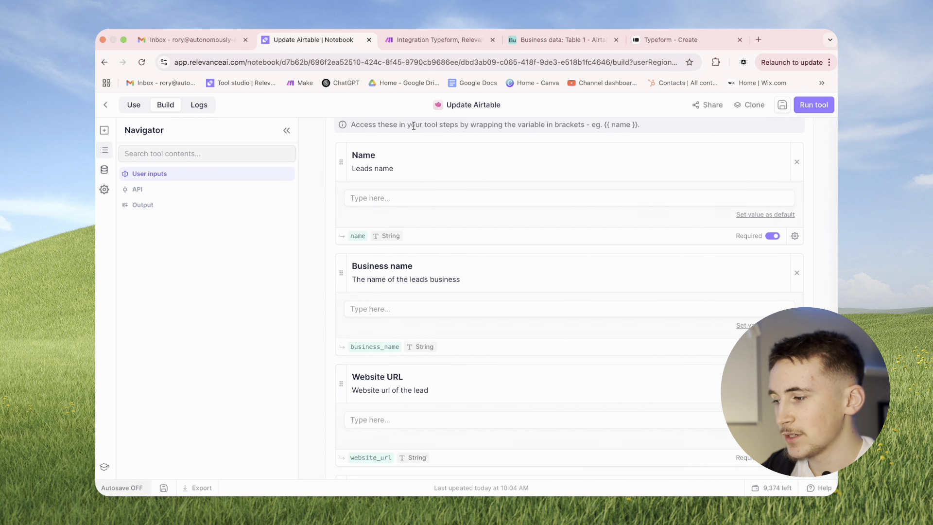
scroll(451, 294, down, 5)
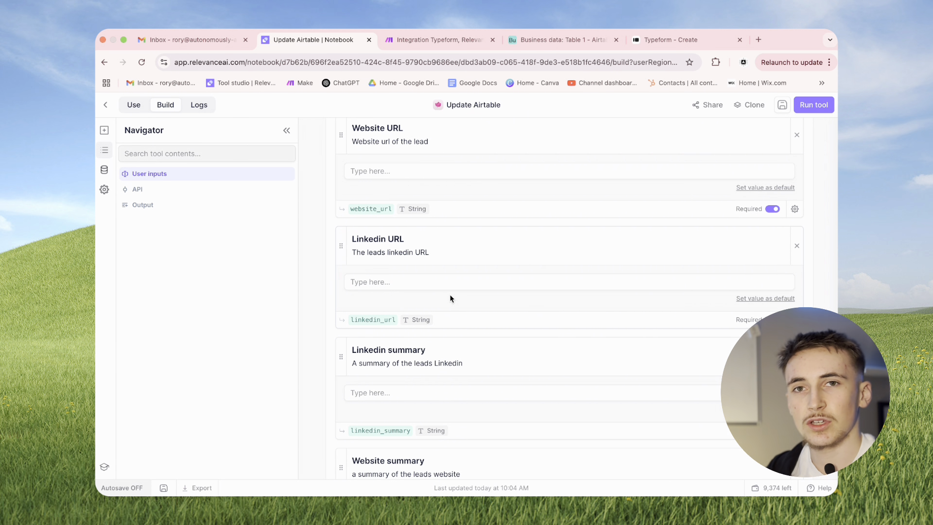
scroll(457, 293, down, 1)
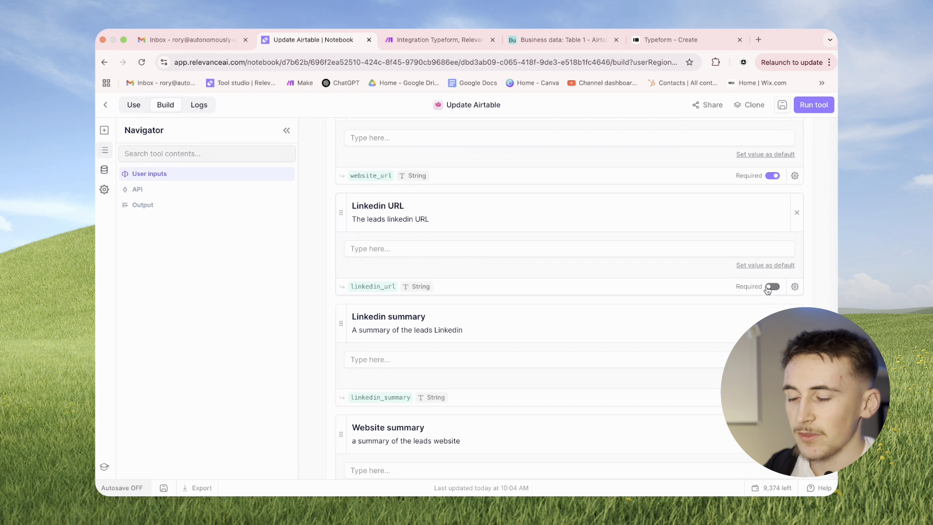
scroll(734, 285, up, 6)
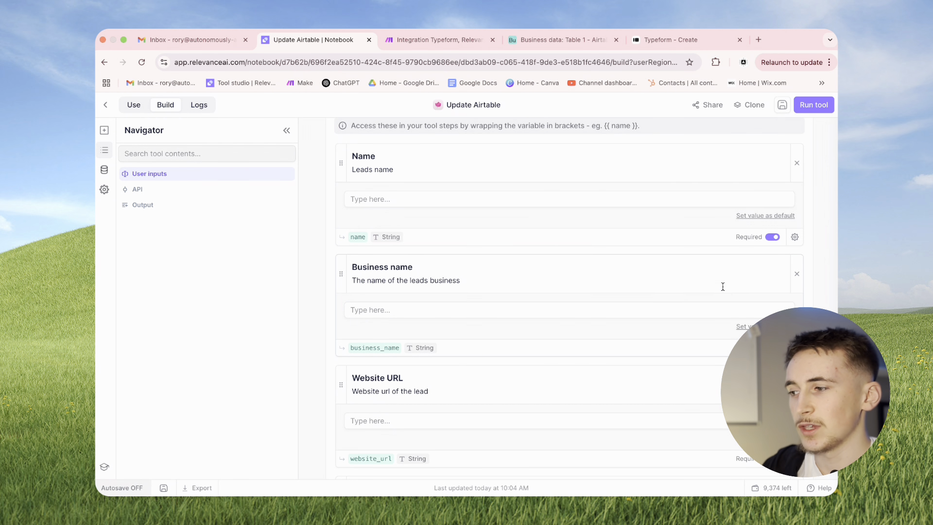
scroll(720, 287, down, 6)
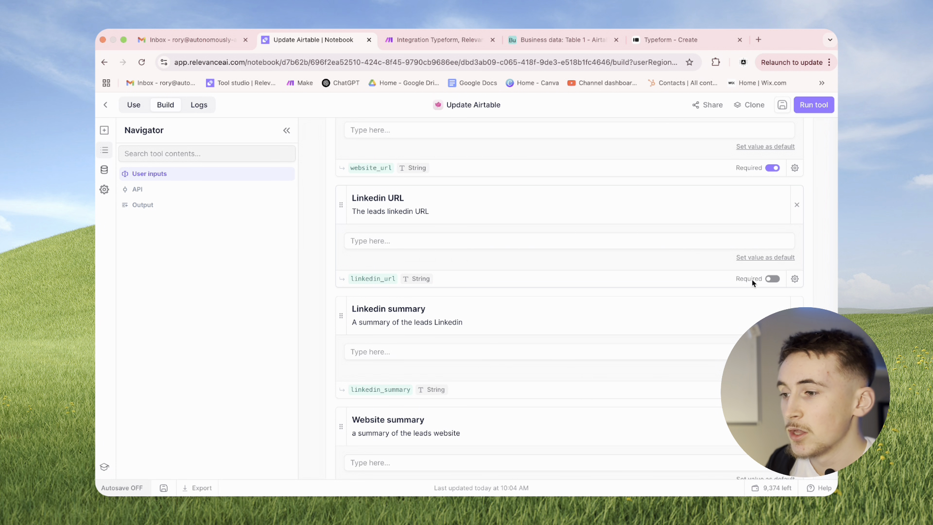
Step: Examine the Linkedin URL, Linkedin summary and Website summary inputs of the Update Airtable tool and their Required settings
scroll(669, 298, down, 1)
scroll(669, 295, down, 1)
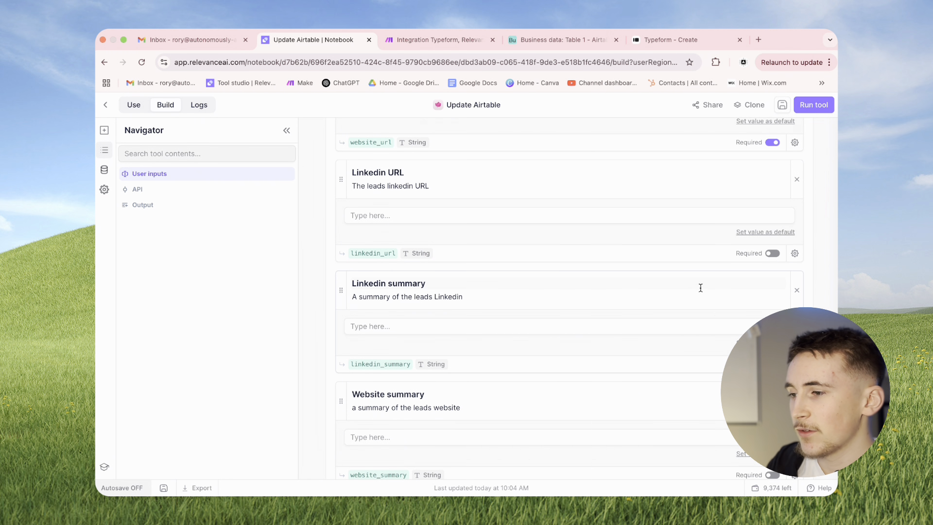
scroll(701, 288, up, 2)
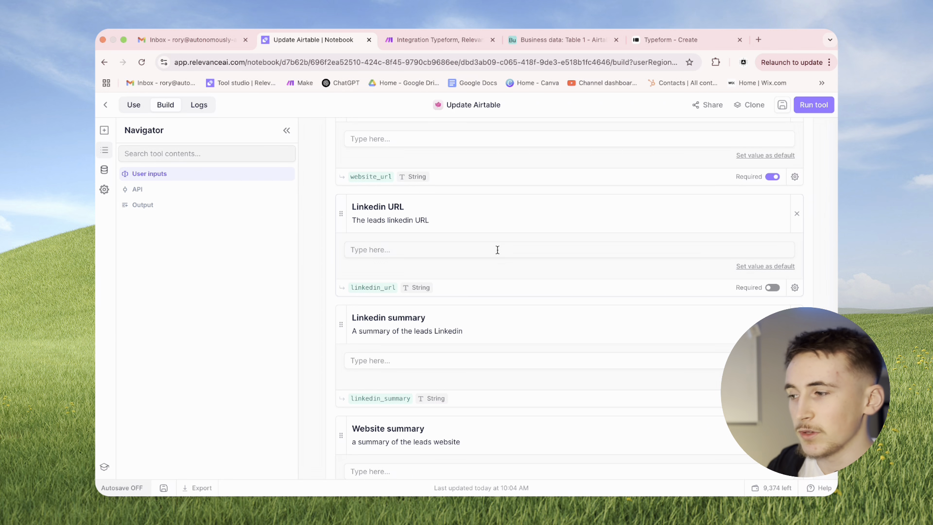
scroll(498, 250, up, 3)
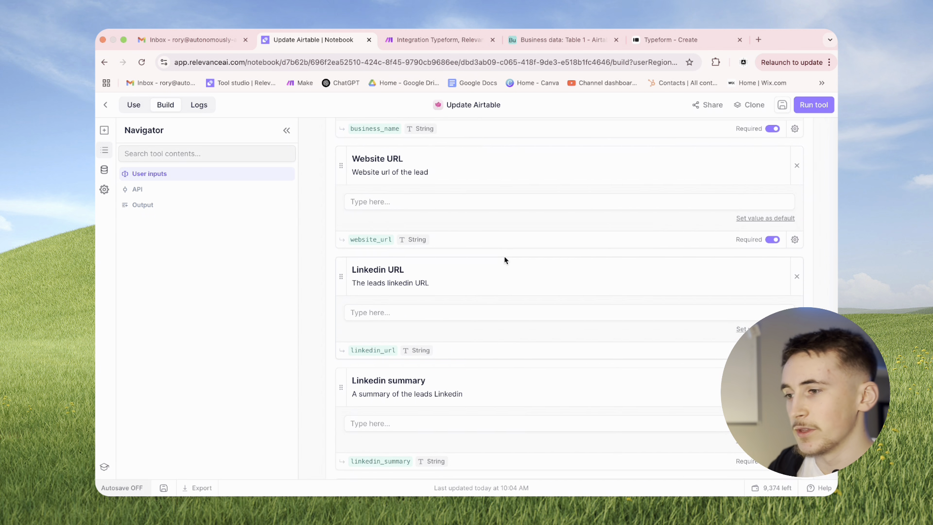
scroll(503, 260, down, 5)
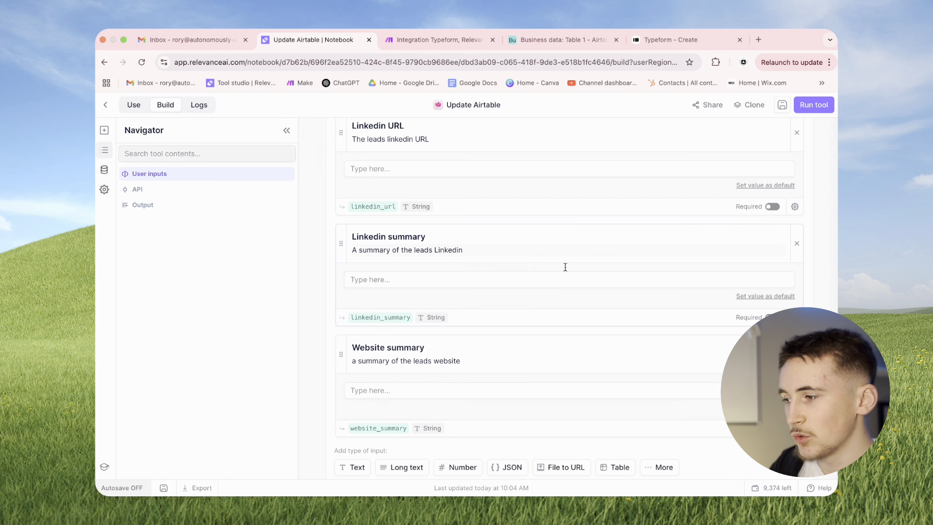
scroll(566, 270, down, 1)
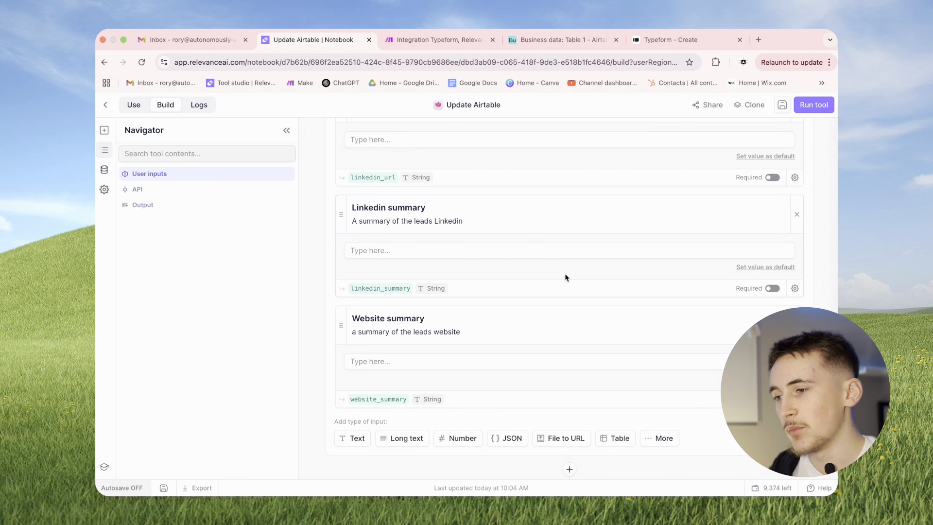
Step: Expand the tool's API step and examine its method, URL, headers and JSON body
scroll(565, 275, down, 7)
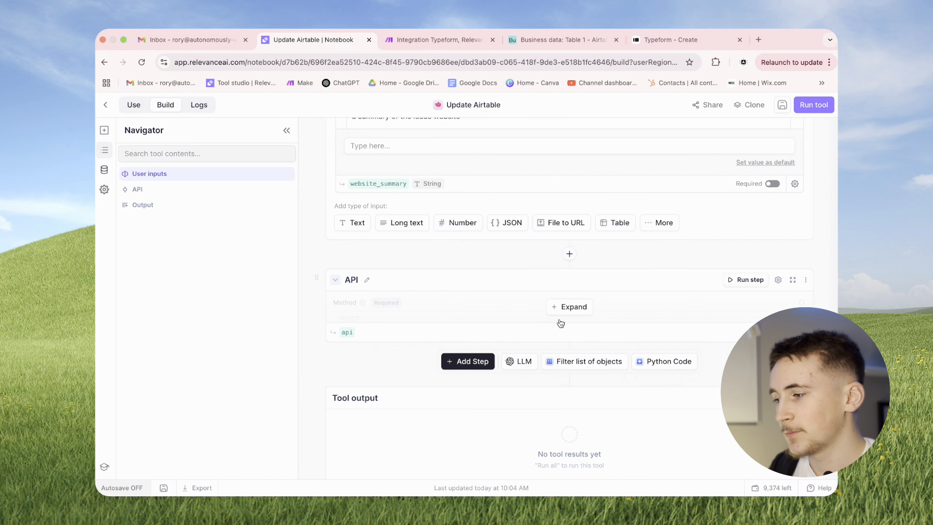
click(565, 307)
scroll(558, 315, down, 3)
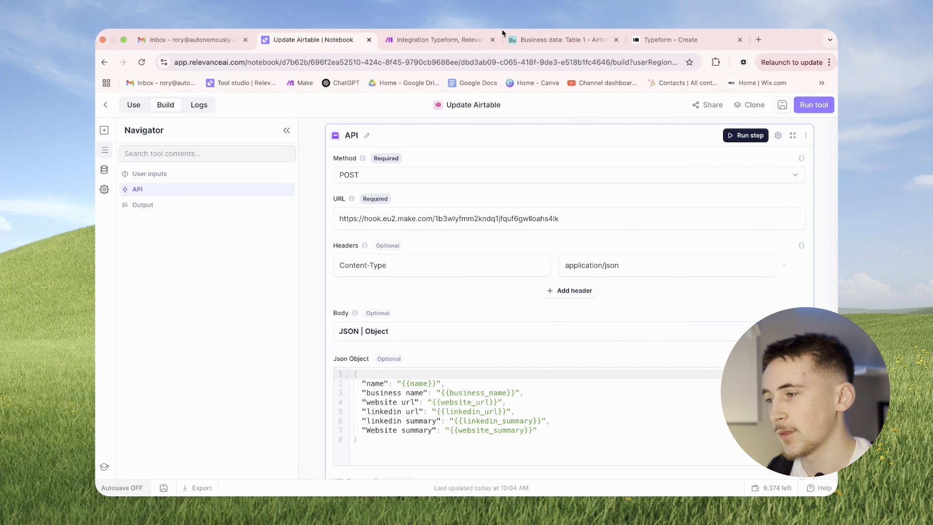
Step: Switch to Make, open the custom webhook's settings and compare its address with the API step's URL in Relevance AI
click(438, 39)
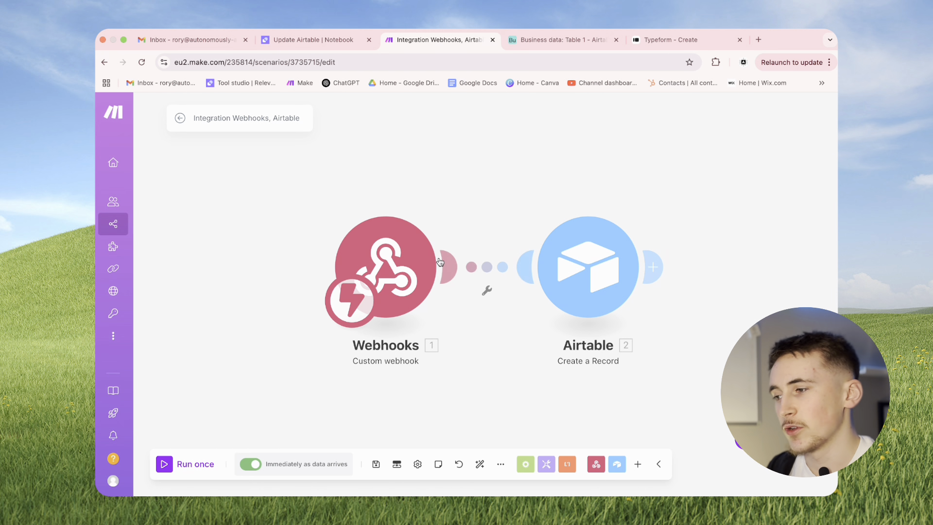
click(427, 236)
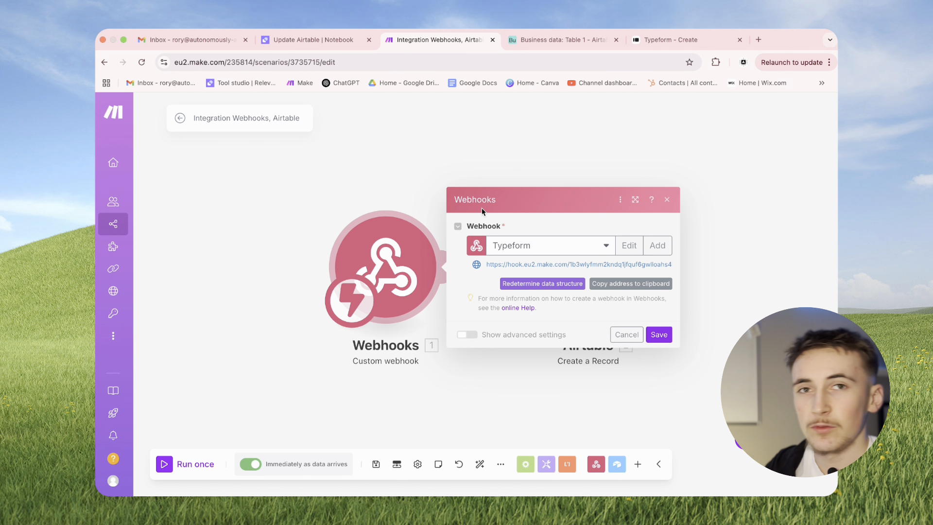
click(310, 38)
scroll(484, 190, up, 1)
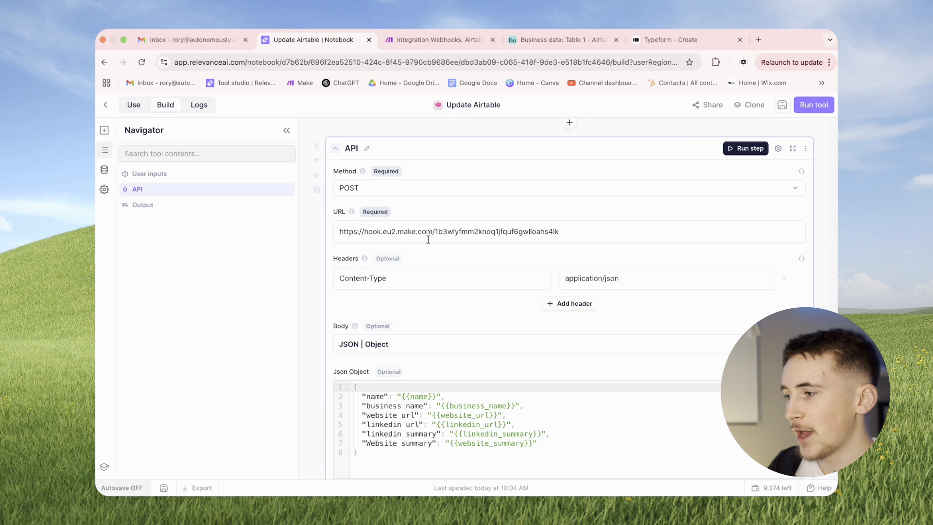
scroll(457, 236, up, 1)
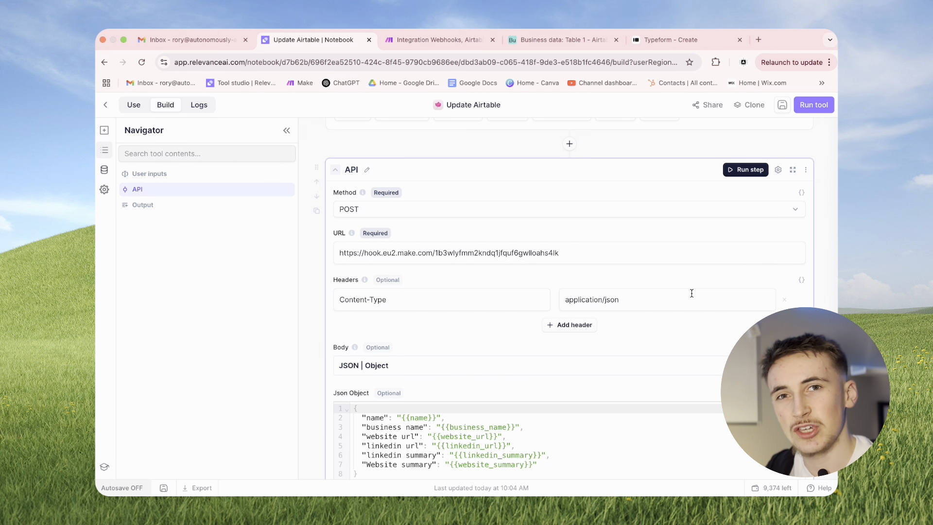
Step: Inspect the API step's JSON object, highlighting the name key that pairs with the name input variable
scroll(680, 297, down, 3)
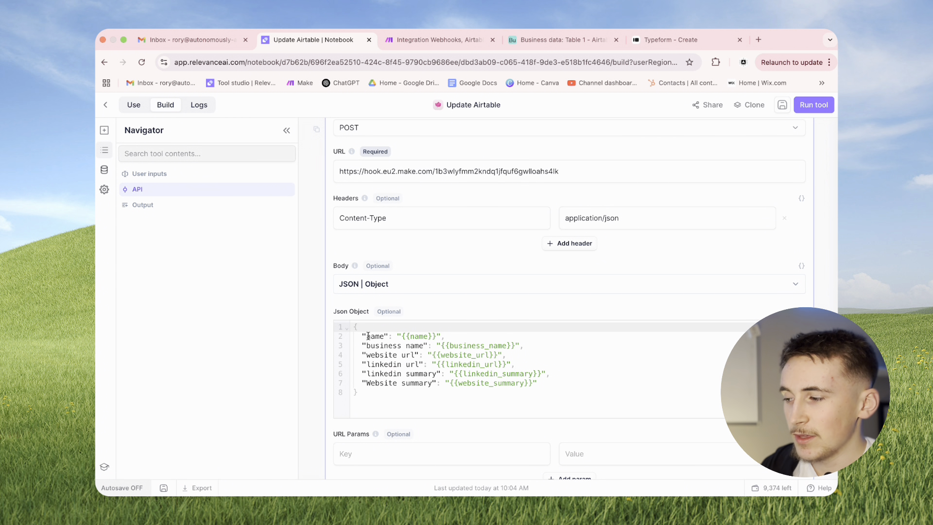
drag(366, 336, 383, 336)
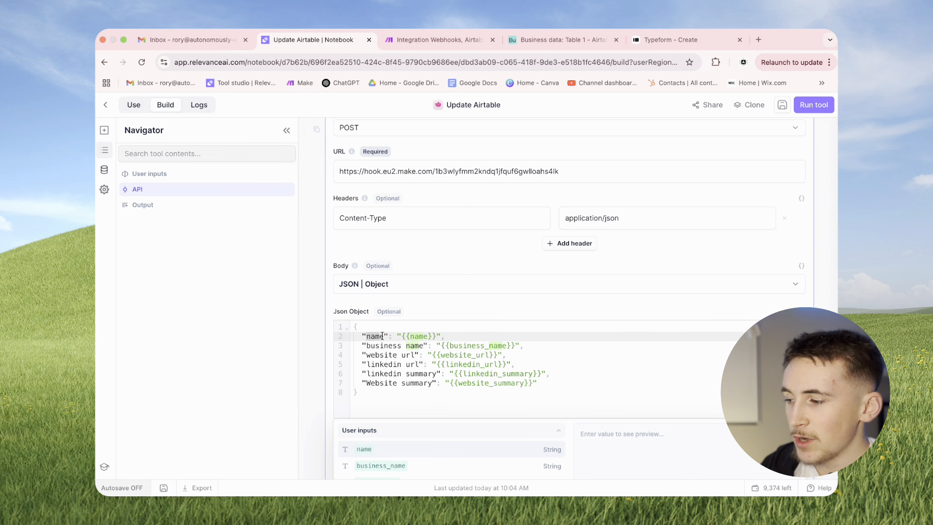
click(374, 336)
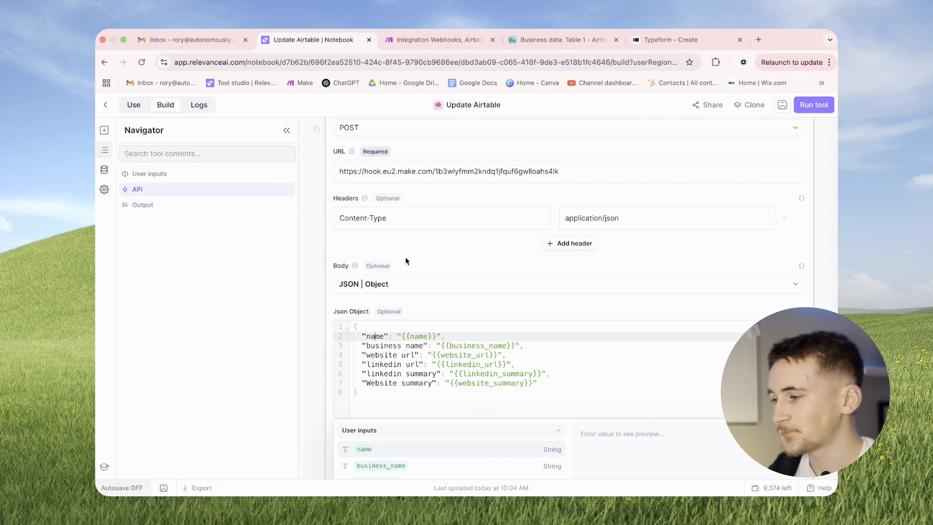
Step: Switch to Make, open the Airtable Create a Record module and show the webhook items available for its Name field
click(428, 40)
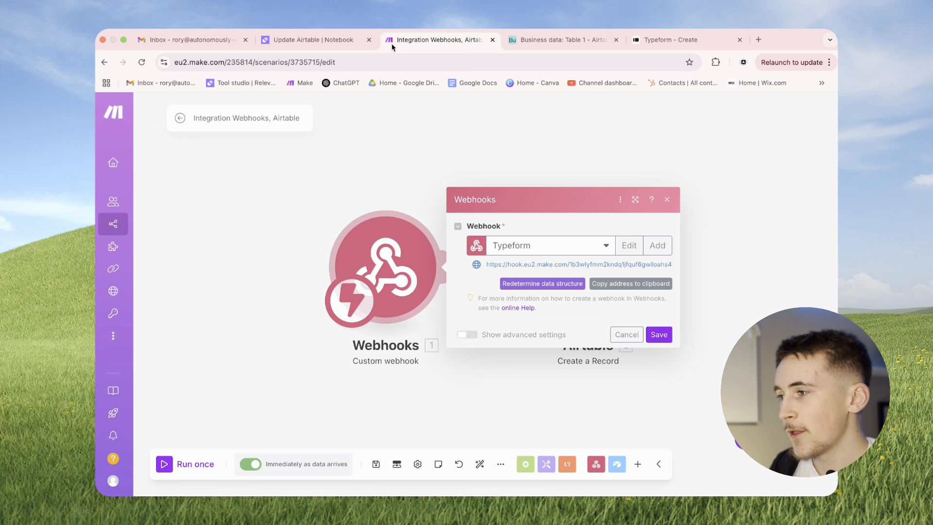
click(430, 132)
click(574, 247)
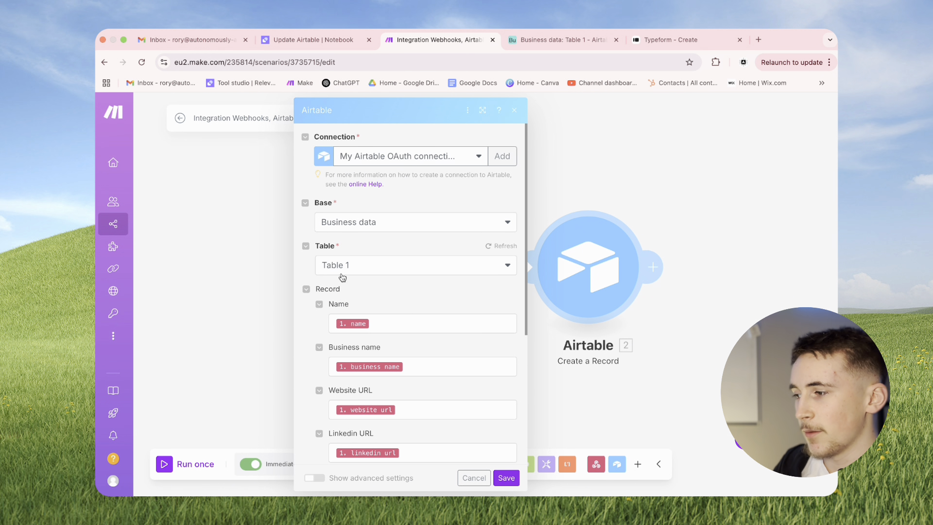
scroll(346, 272, down, 3)
click(387, 267)
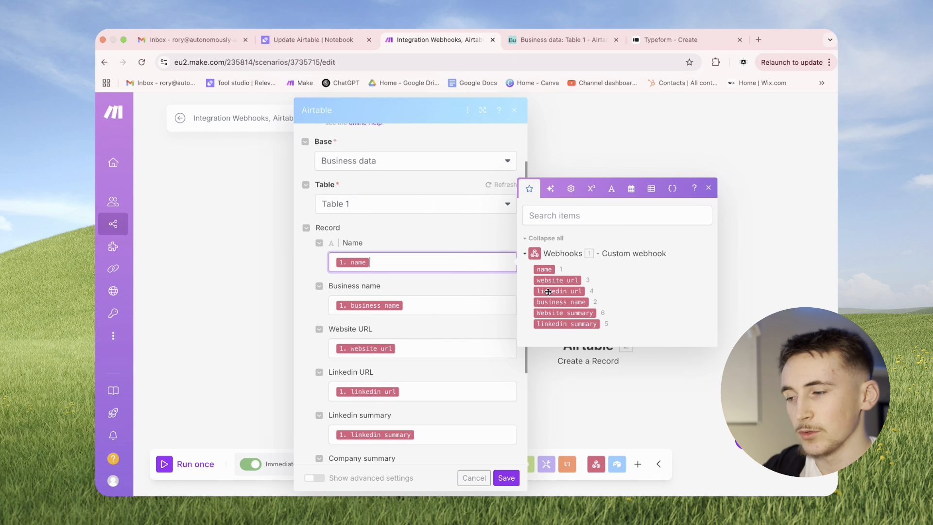
drag(546, 270, 478, 305)
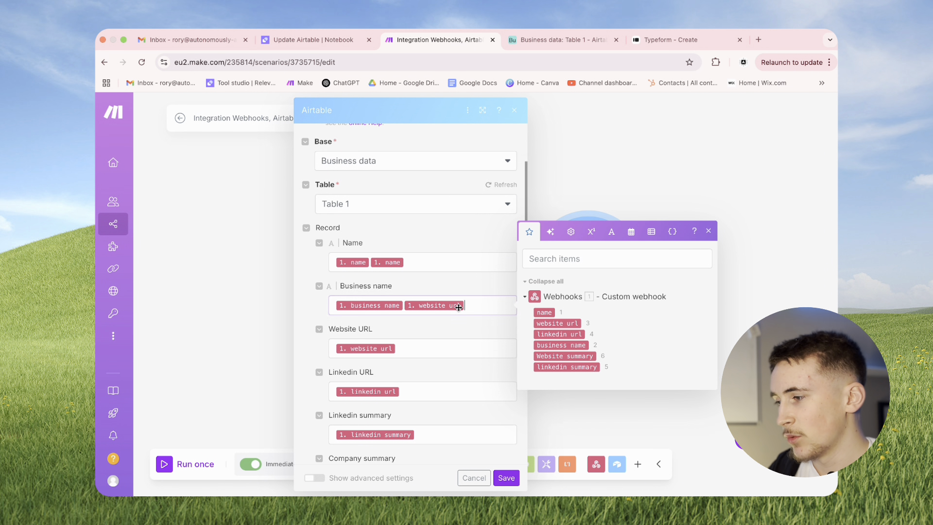
key(BackSpace)
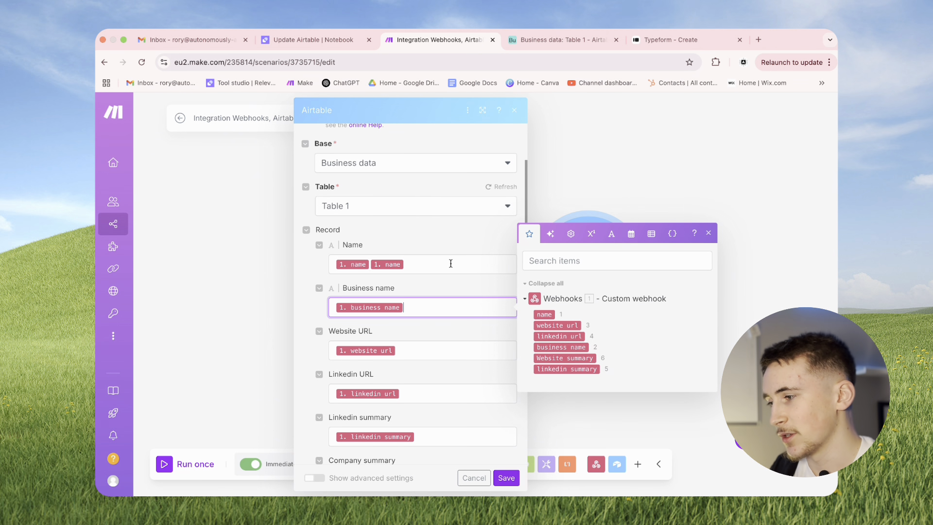
click(450, 262)
key(BackSpace)
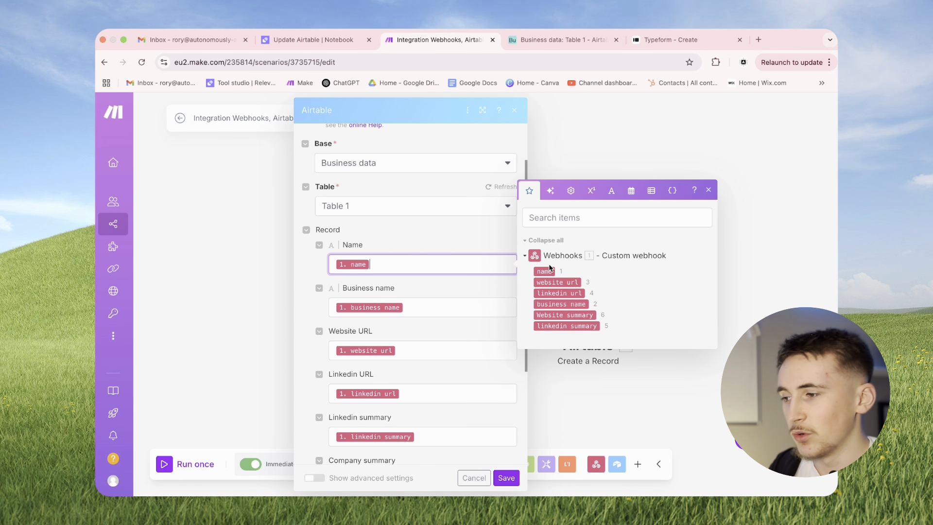
Step: Review the record mappings of the Airtable module from Name to Company summary, down to the Smart links option
scroll(367, 355, up, 1)
scroll(384, 307, down, 2)
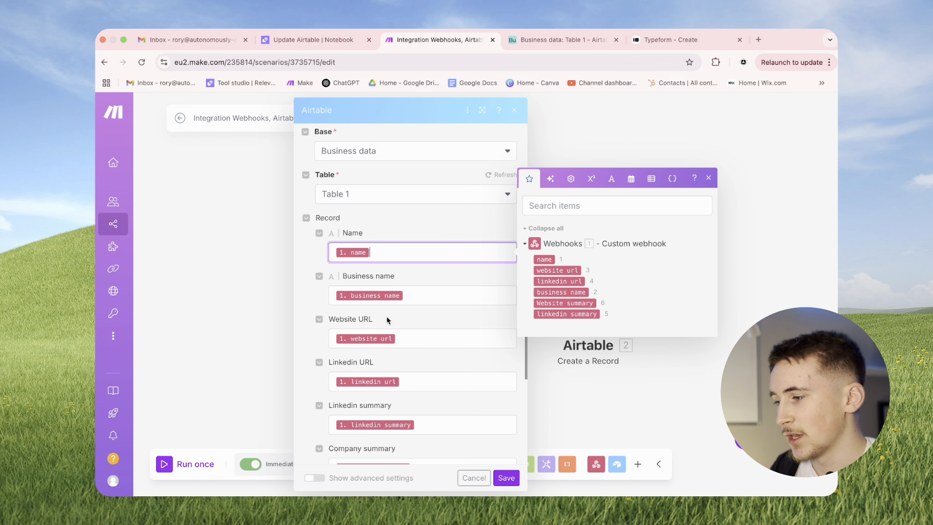
scroll(365, 273, down, 2)
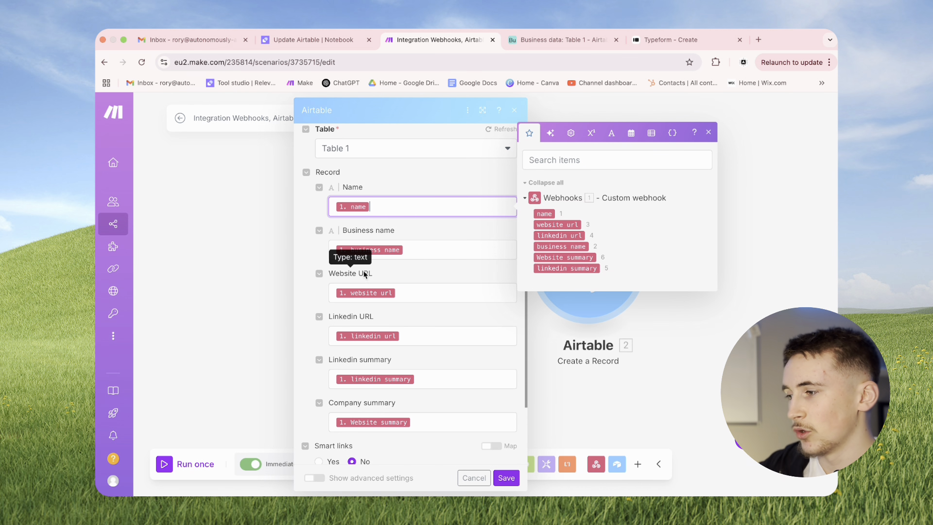
scroll(364, 273, down, 4)
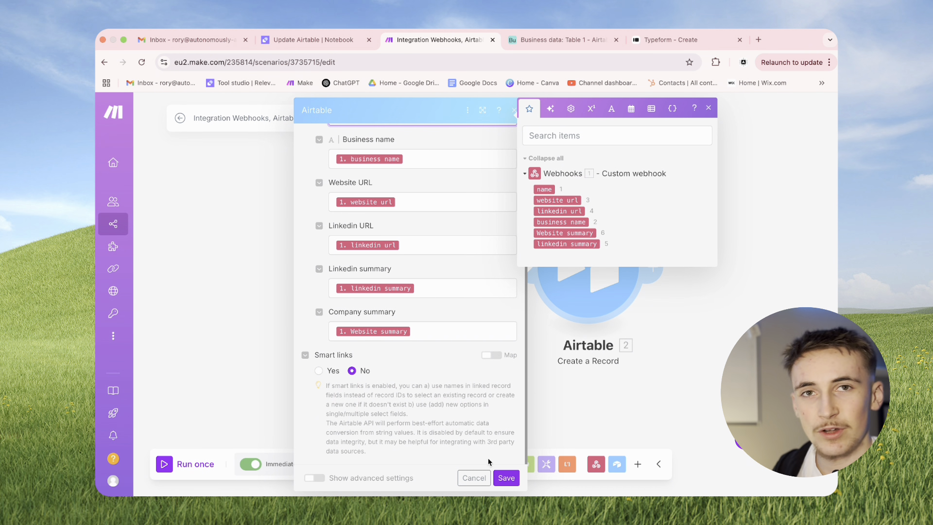
Step: Switch to Relevance AI, open the Lead researcher agent's settings and view its connected tools
click(311, 40)
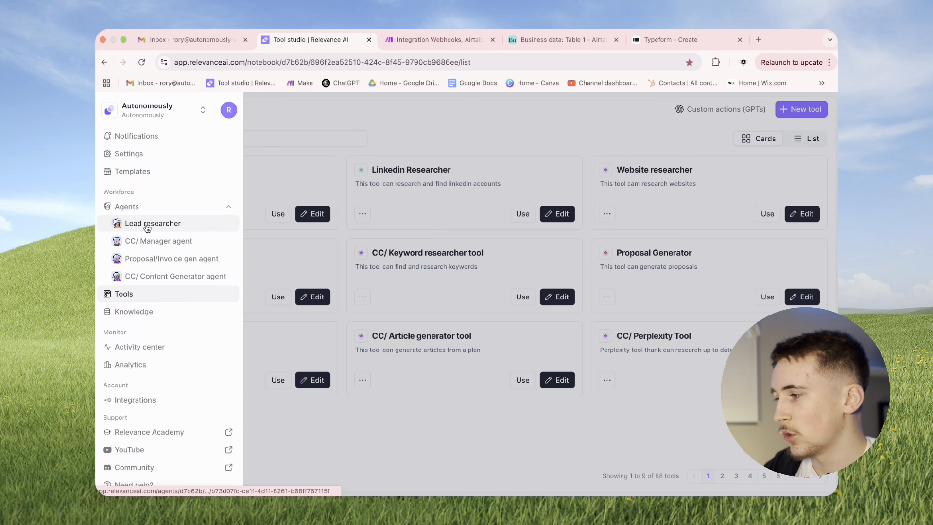
click(147, 225)
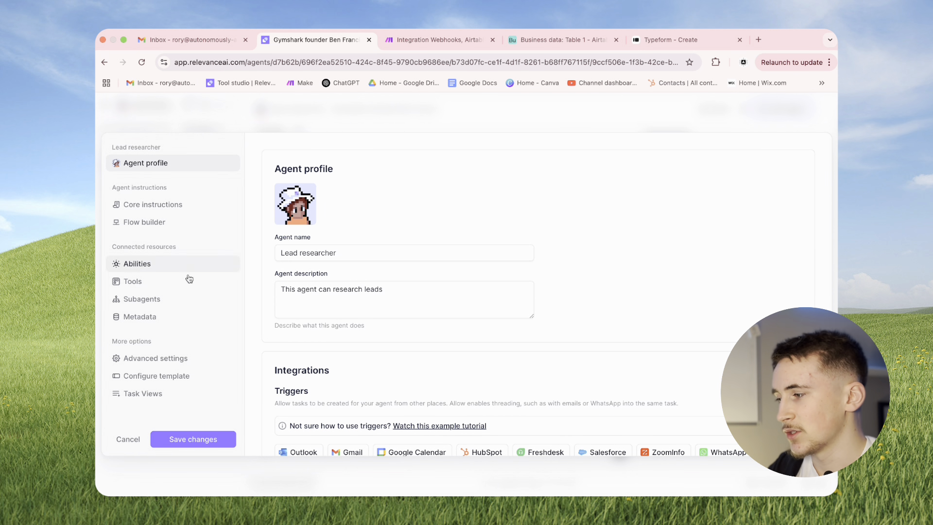
click(154, 284)
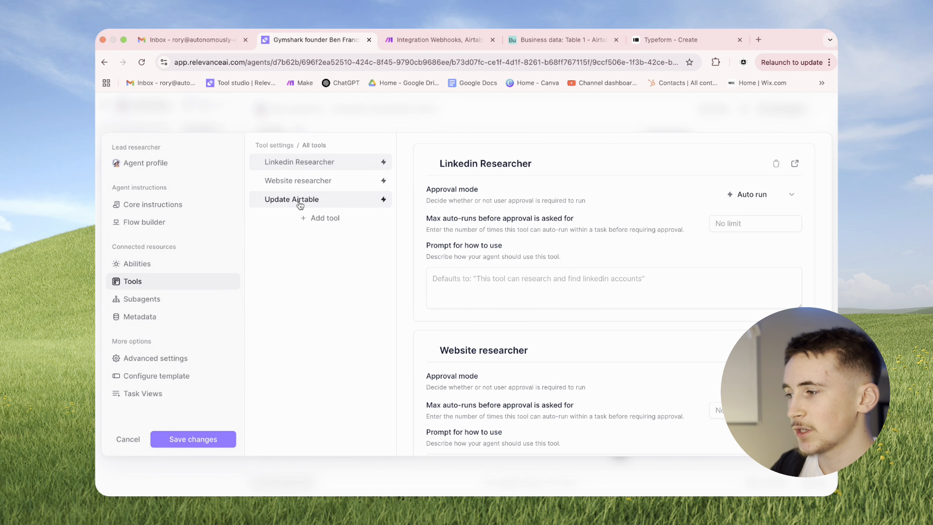
Step: Read the Lead researcher agent's core instructions and save the agent's settings
click(165, 205)
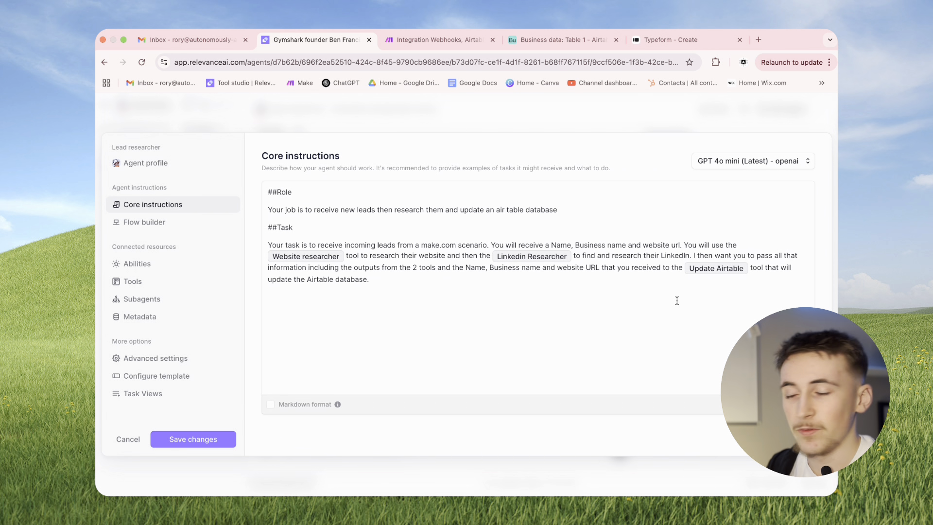
click(217, 435)
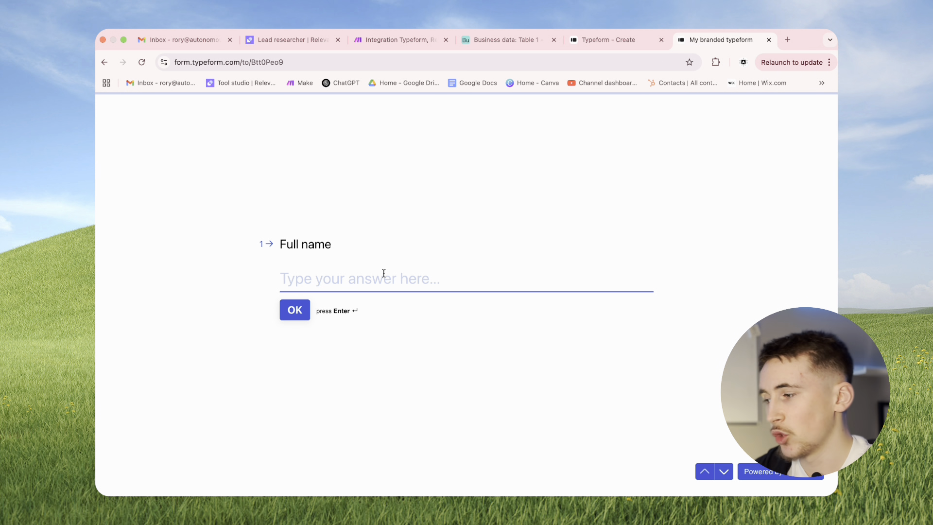
Step: In the Typeform form, answer Full name with the Gymshark founder's full name and Business name with Gymshark
text(B)
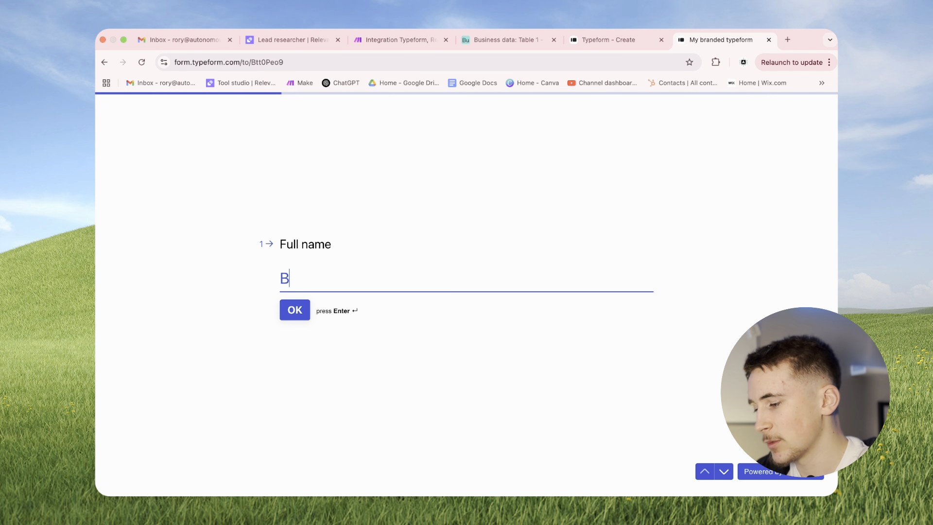
text(en francis)
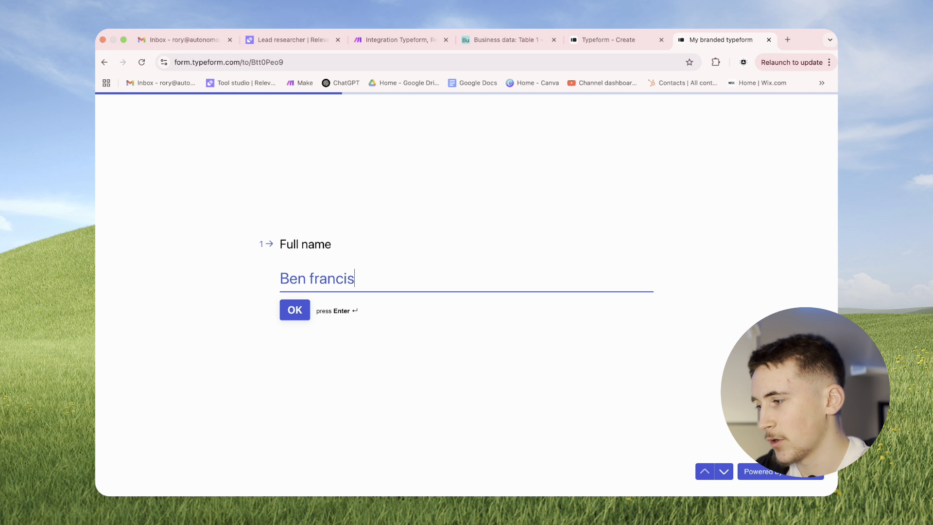
key(Return)
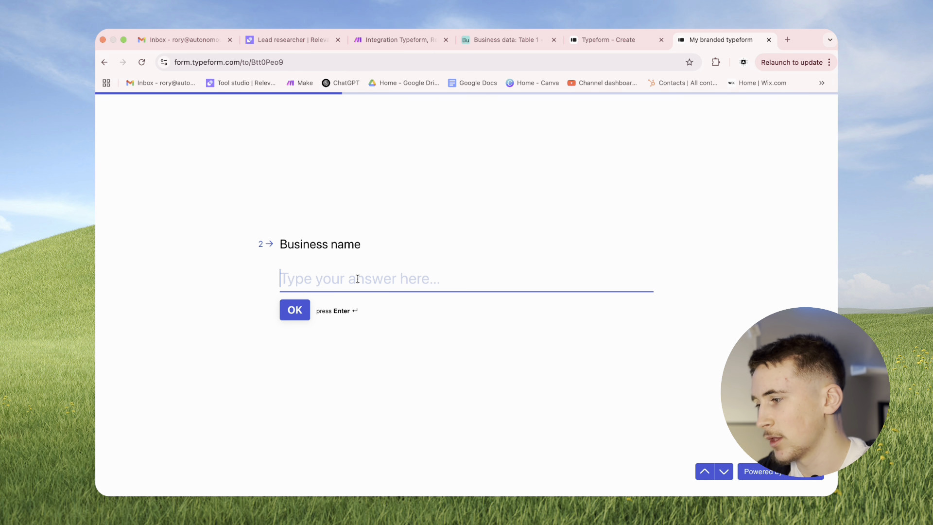
text(Gymd)
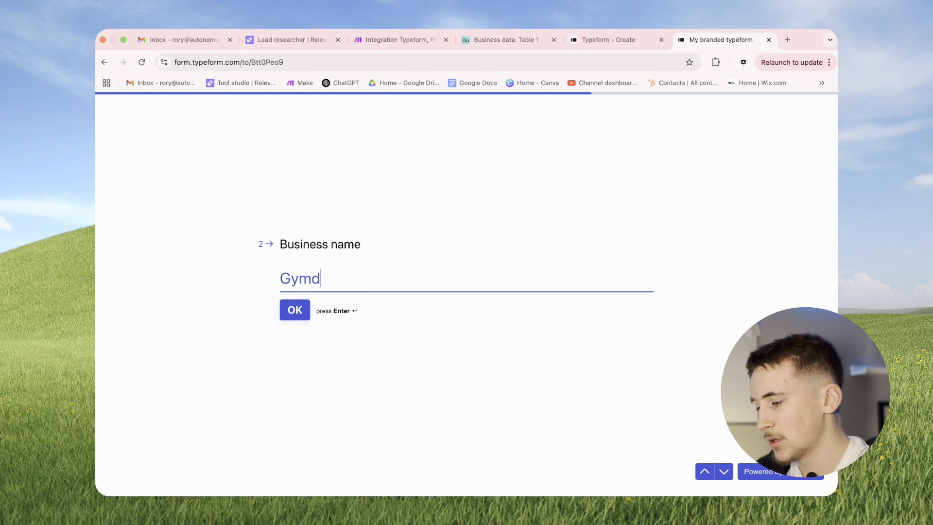
key(BackSpace)
text(sg)
key(BackSpace)
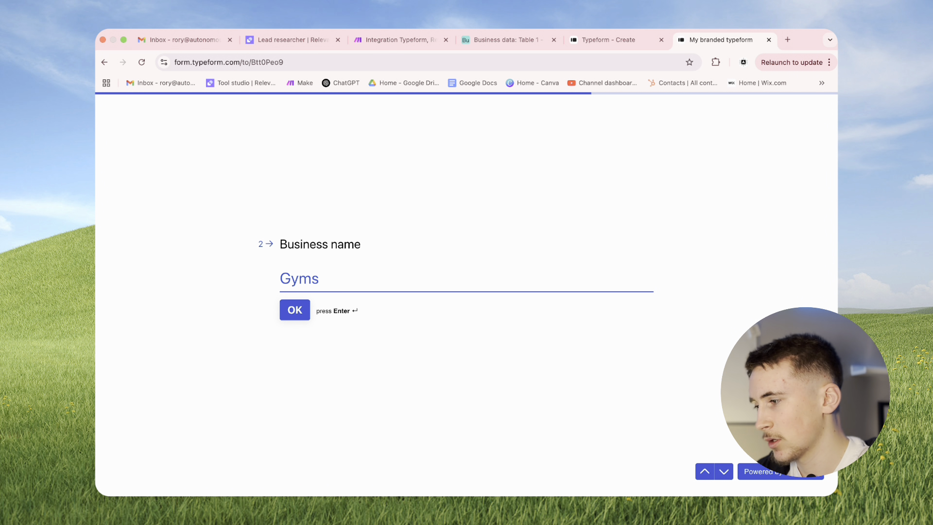
text(hark)
key(Return)
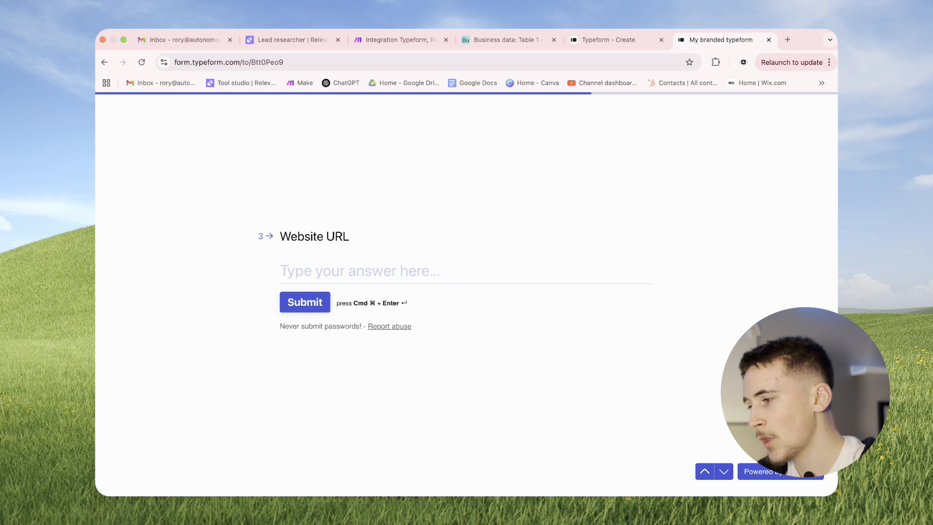
text(Www.gym)
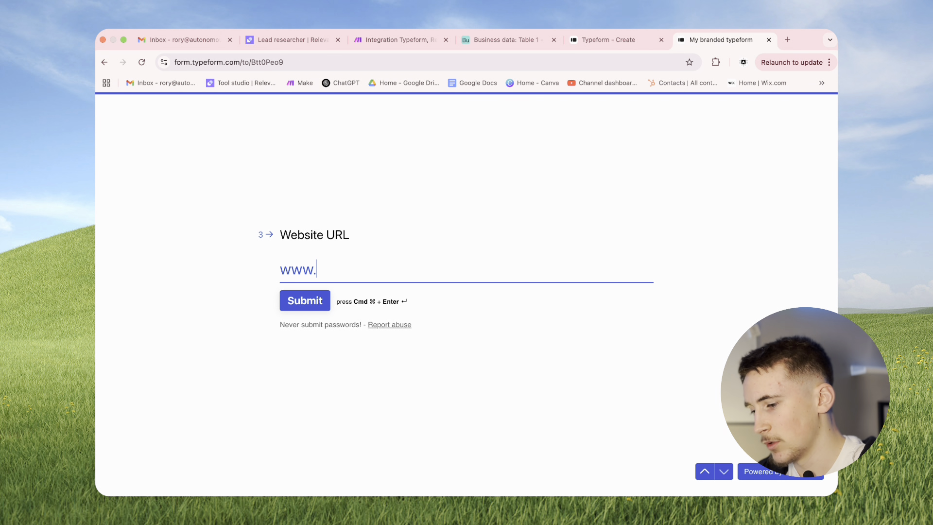
text(sharko)
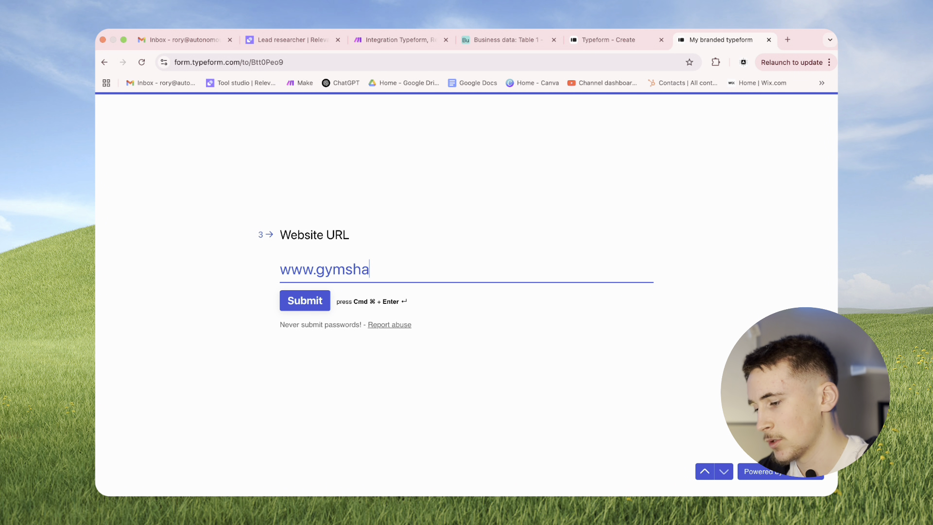
key(BackSpace)
key(BackSpace)
text(k.com)
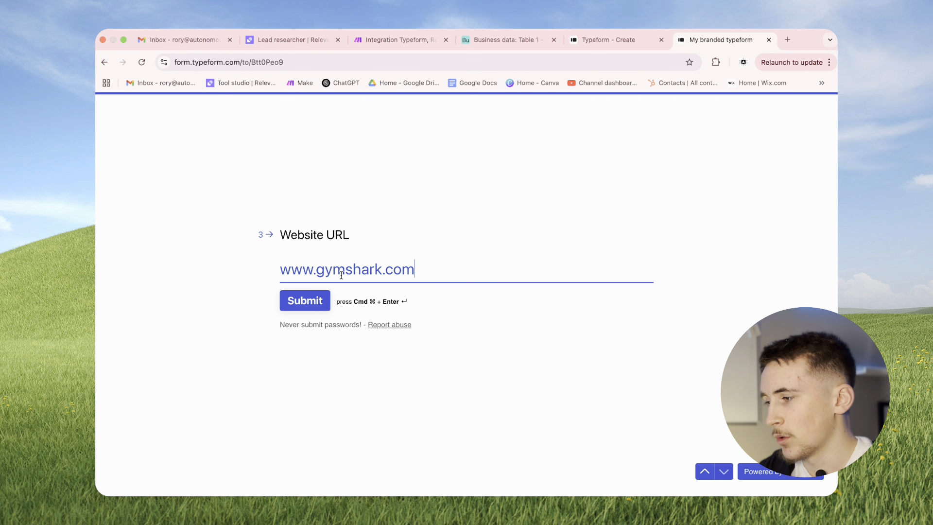
click(306, 300)
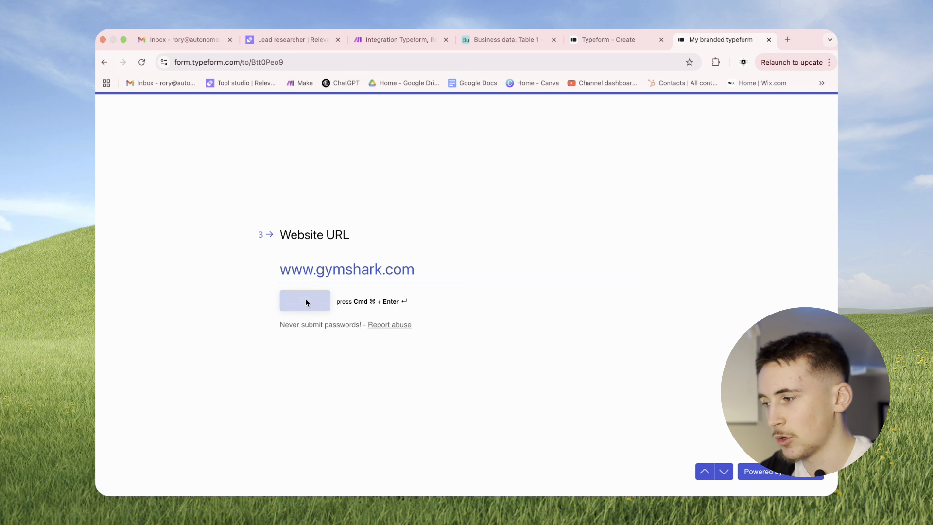
Step: Switch to the Make scenario, run it once and inspect the three submitted answers in the Typeform module's output
click(388, 41)
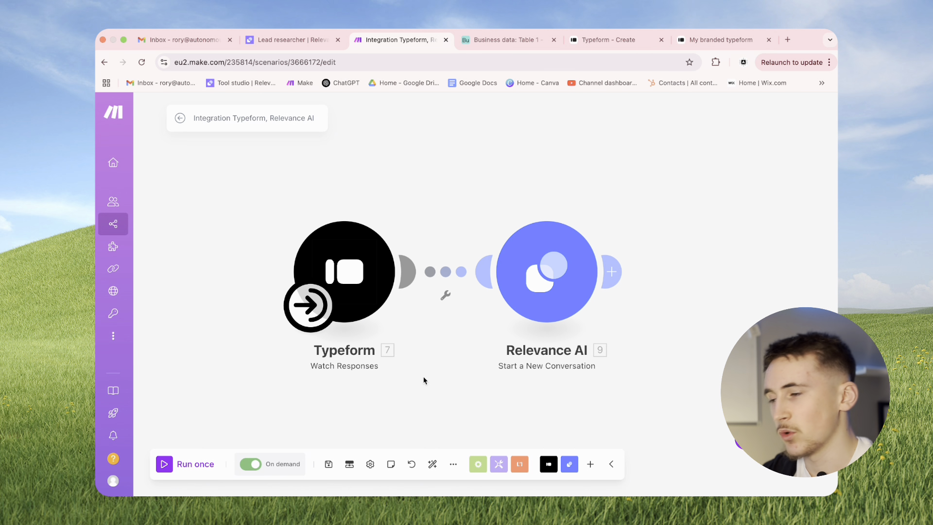
click(192, 464)
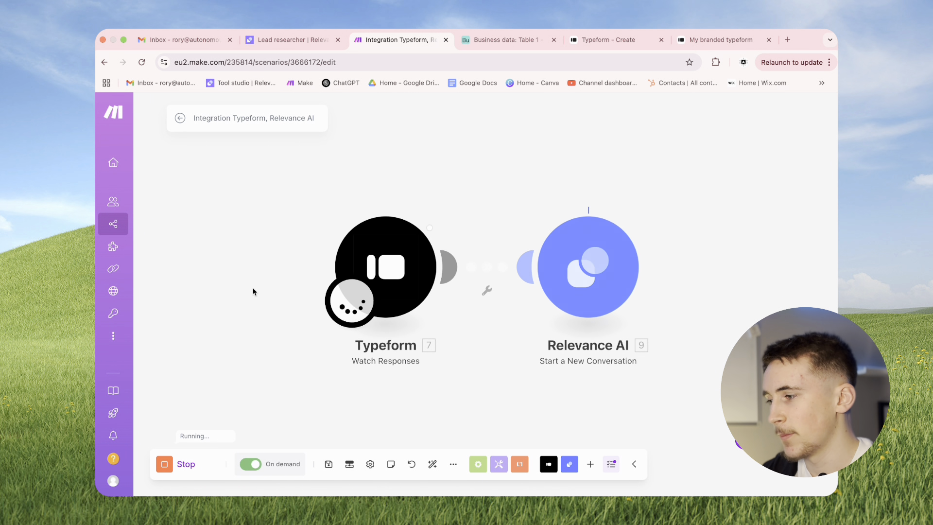
click(452, 203)
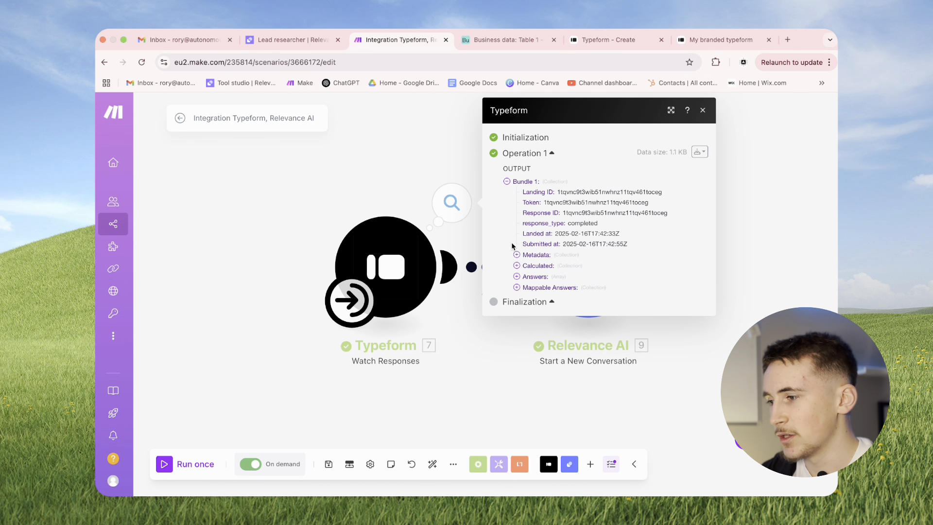
click(517, 276)
click(527, 287)
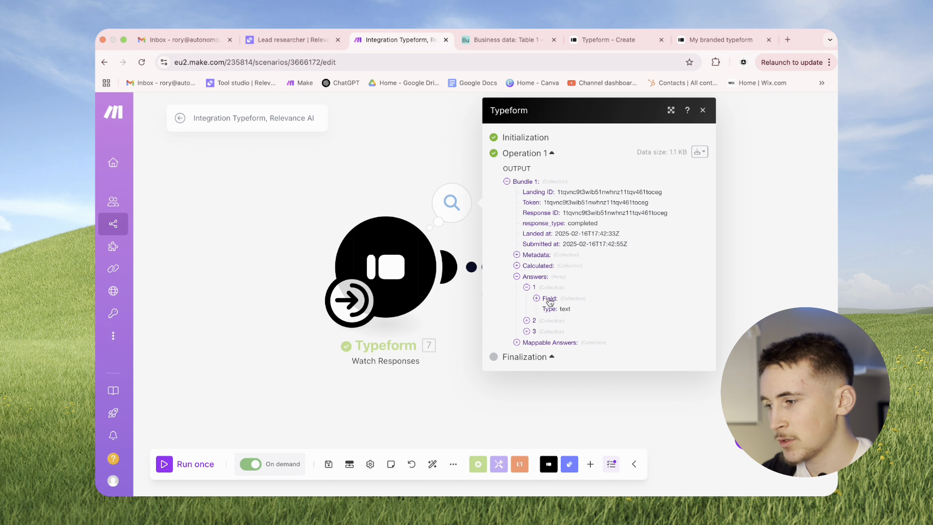
click(527, 330)
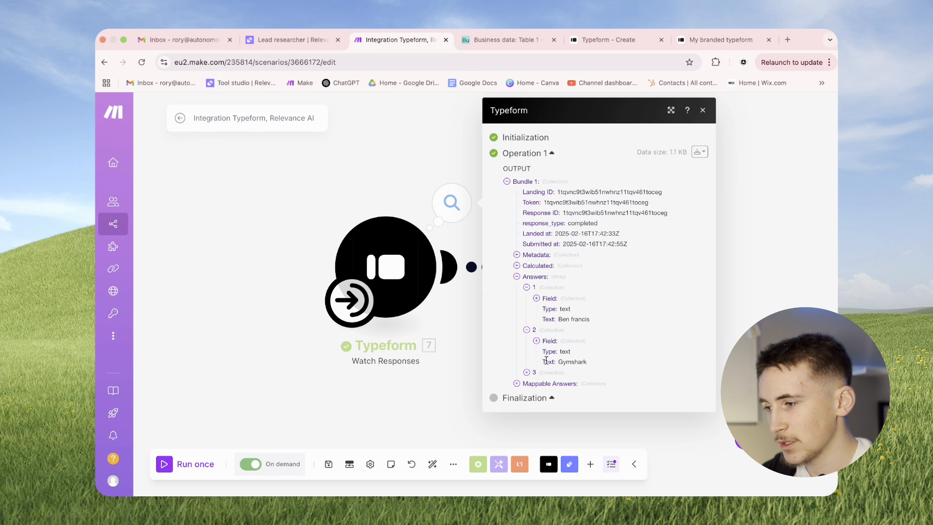
click(526, 373)
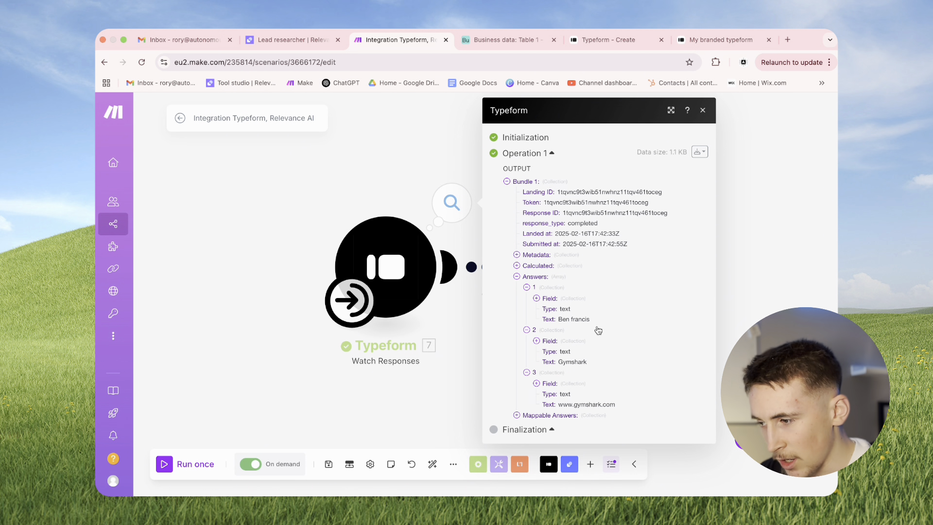
click(807, 172)
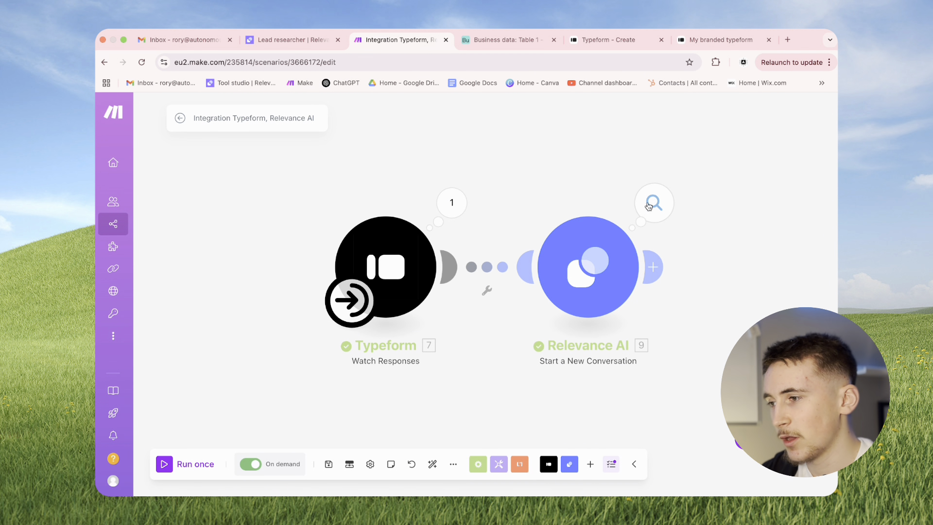
click(654, 202)
click(611, 110)
Step: Switch to Relevance AI, open the Lead researcher's newest Gymshark task and read the Website researcher tool's output
click(287, 40)
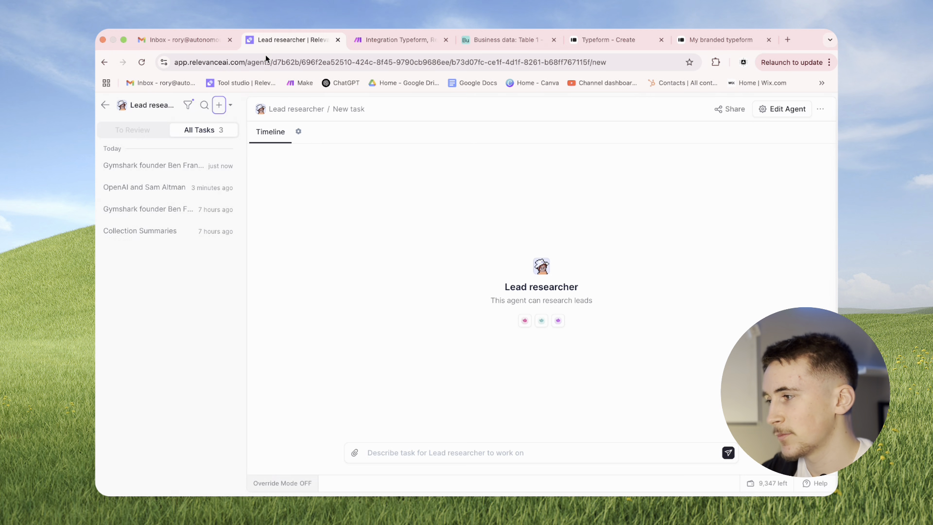
click(165, 173)
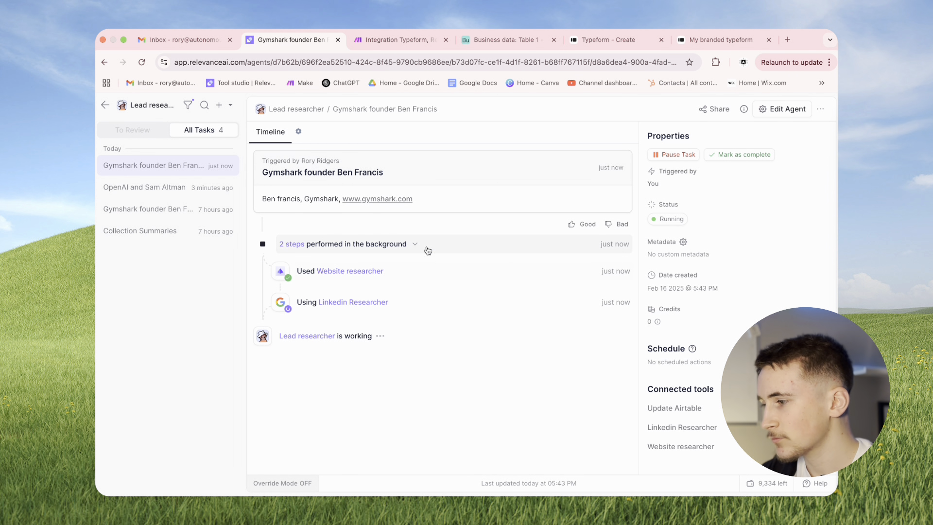
click(337, 276)
scroll(412, 287, down, 2)
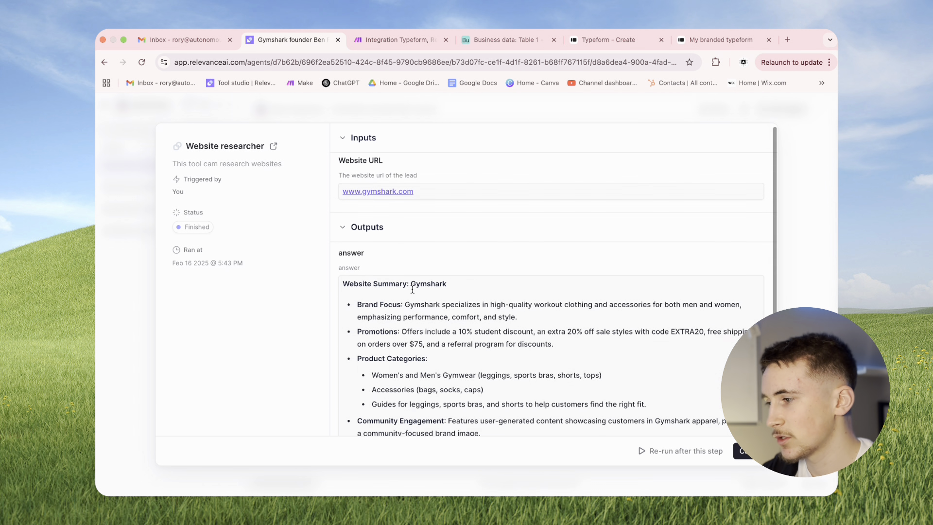
scroll(406, 290, down, 2)
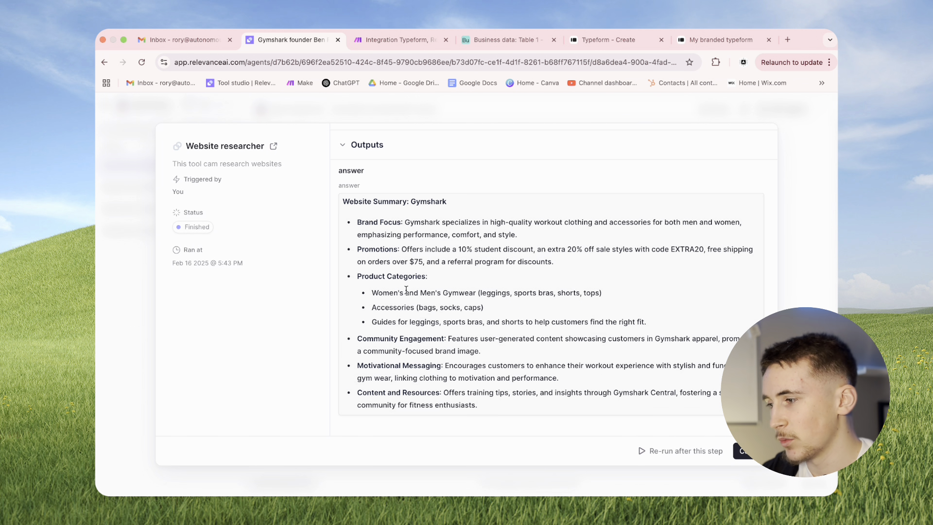
click(784, 145)
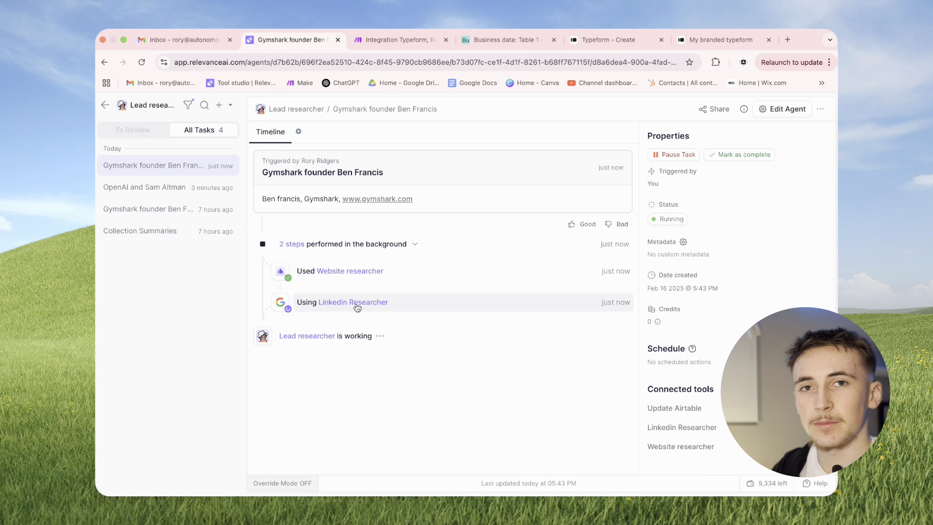
Step: Reload the Business data table in Airtable, and return to Relevance AI to check the task's progress
click(513, 41)
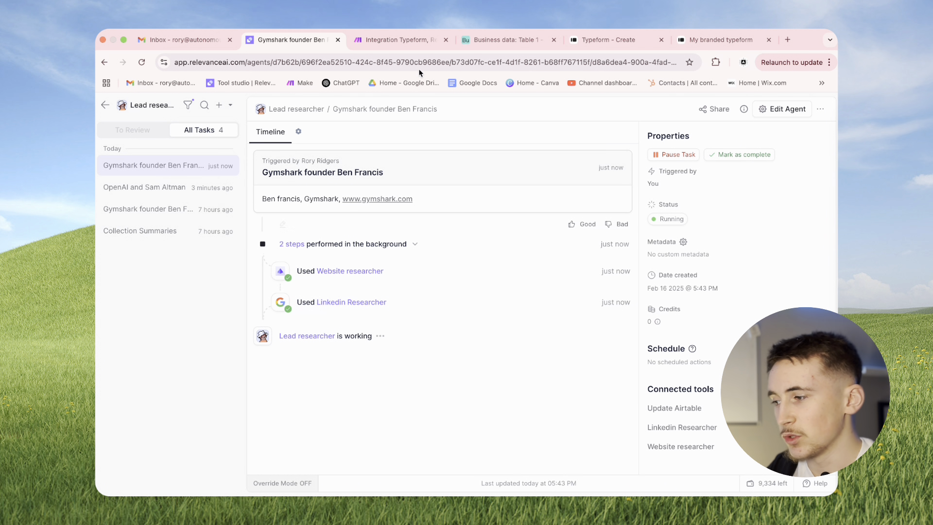
click(490, 48)
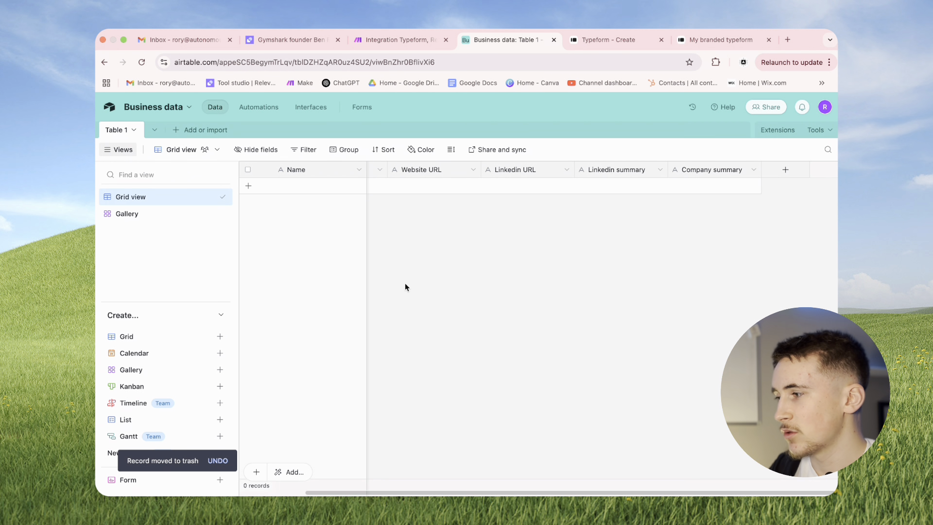
click(141, 62)
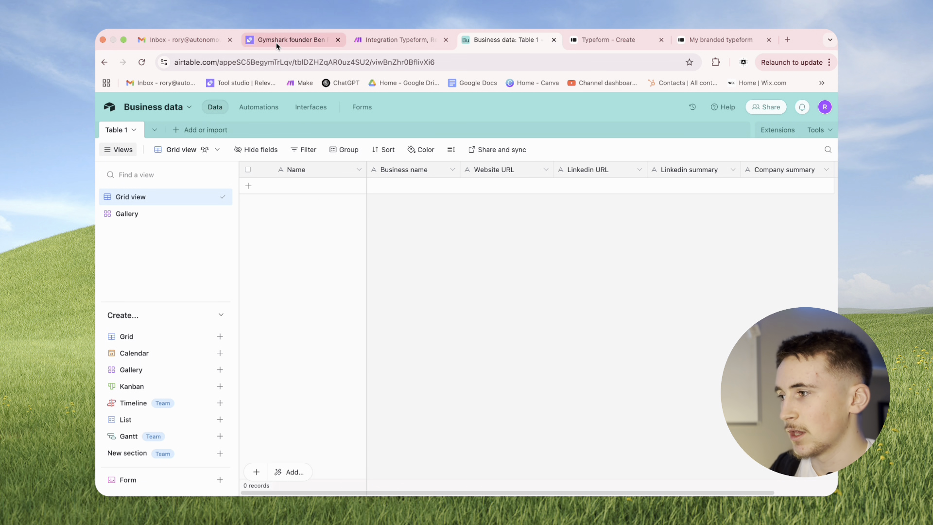
click(278, 41)
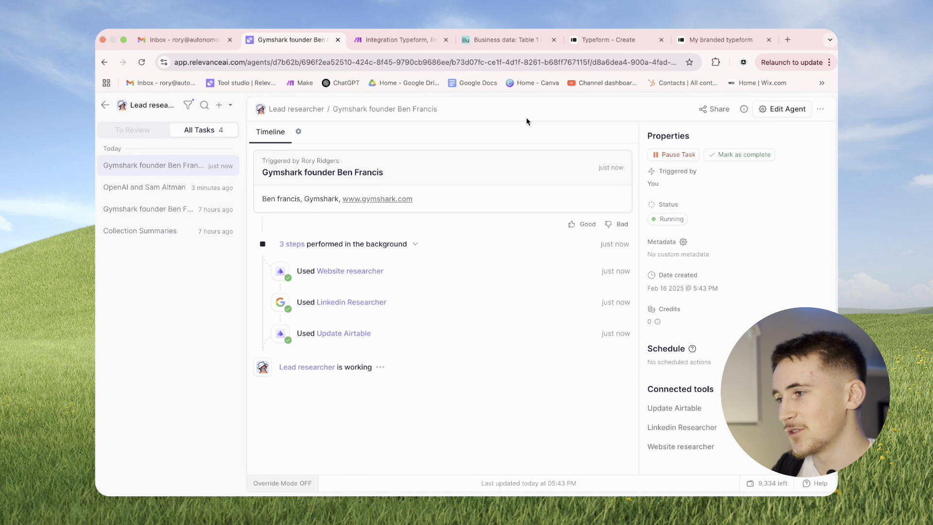
Step: Switch to Airtable, open the Linkedin URL of the Gymshark record, view the profile and close its page
click(498, 43)
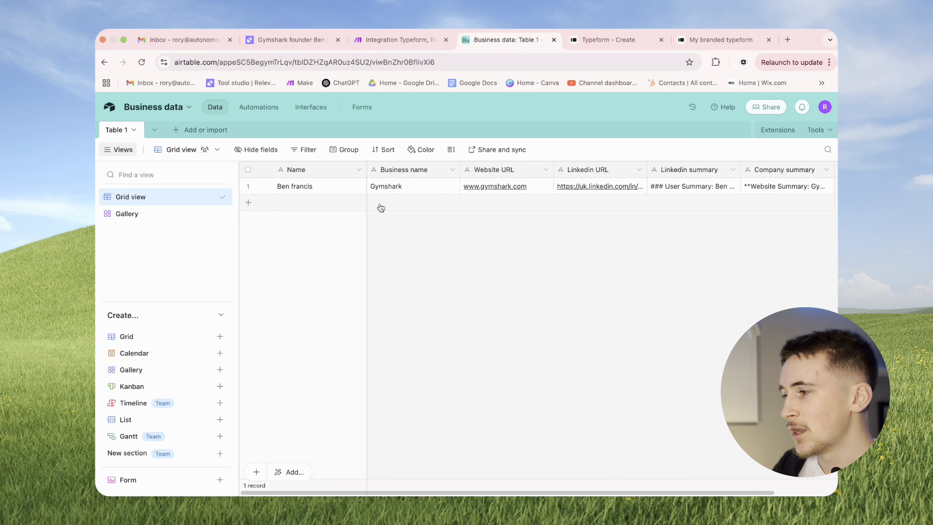
scroll(462, 193, right, 3)
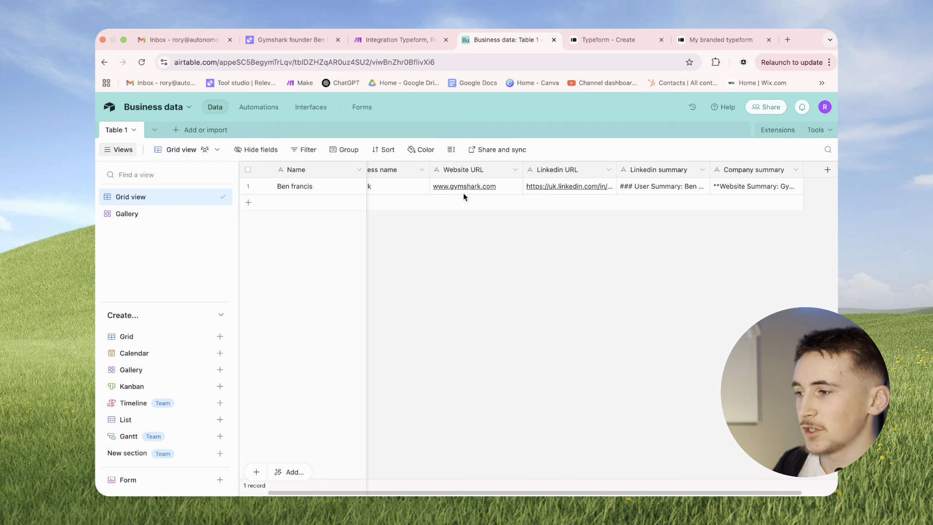
click(545, 191)
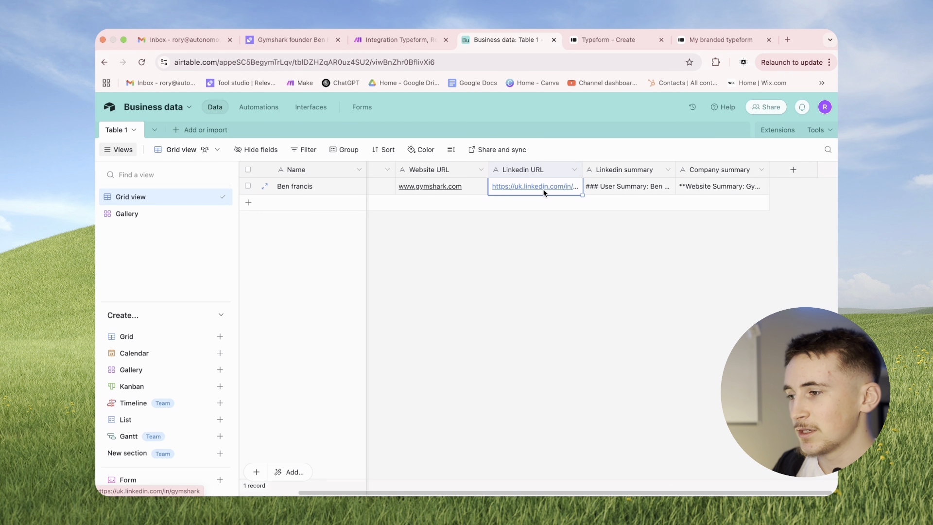
click(547, 190)
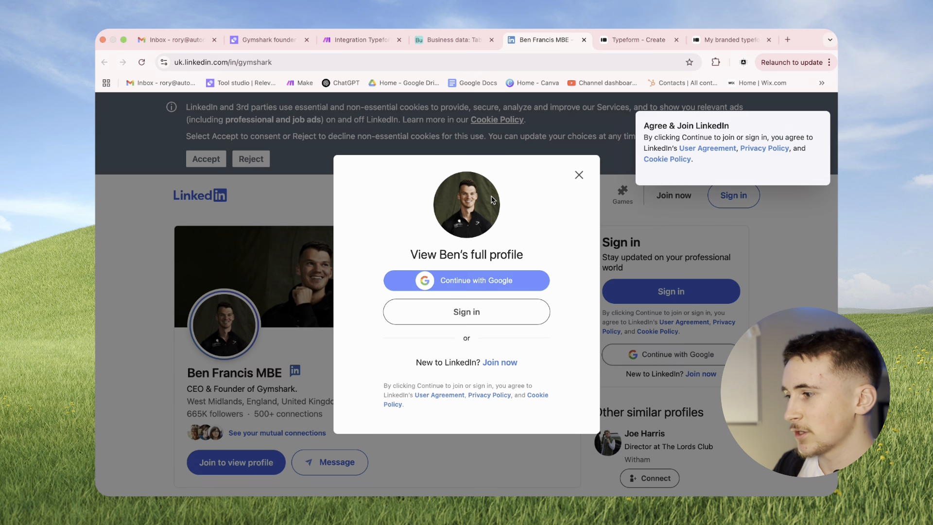
click(576, 176)
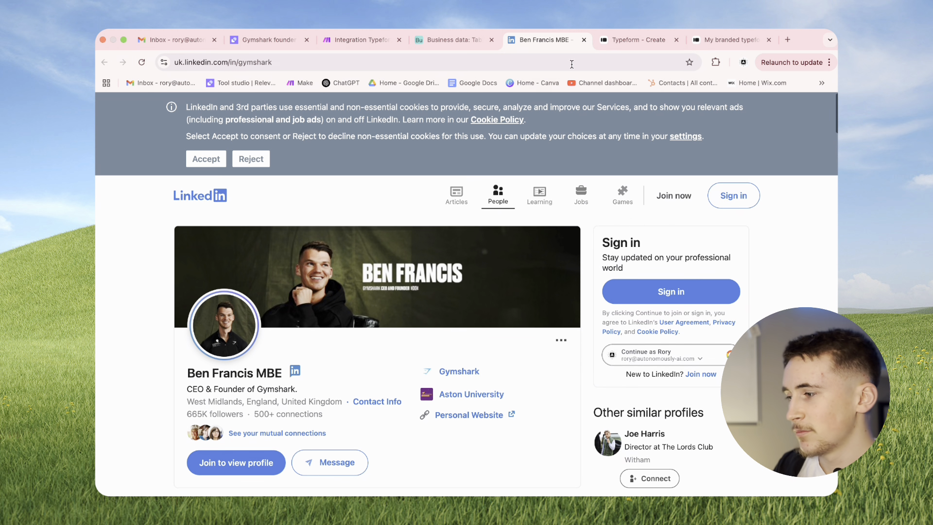
click(584, 40)
Step: Inspect the Linkedin summary and Company summary cells of the Gymshark record without changing them
double_click(615, 185)
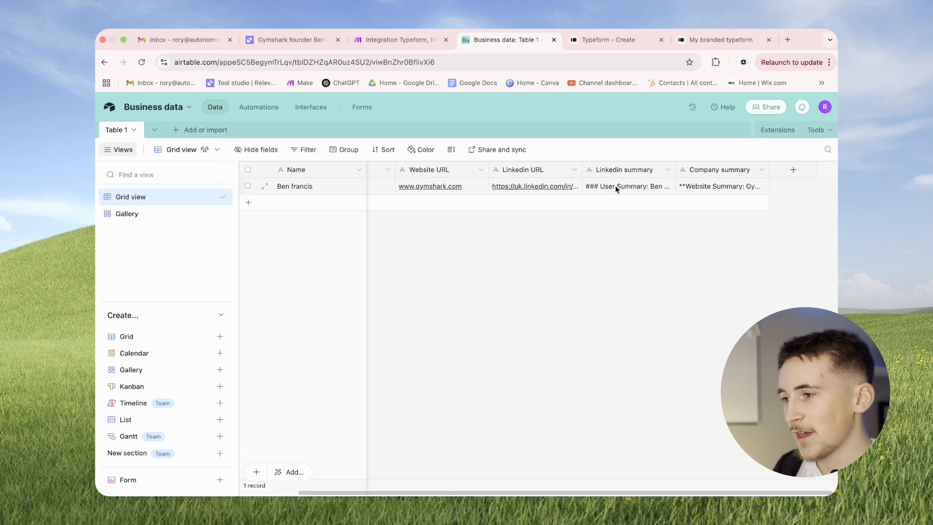
key(Escape)
double_click(695, 185)
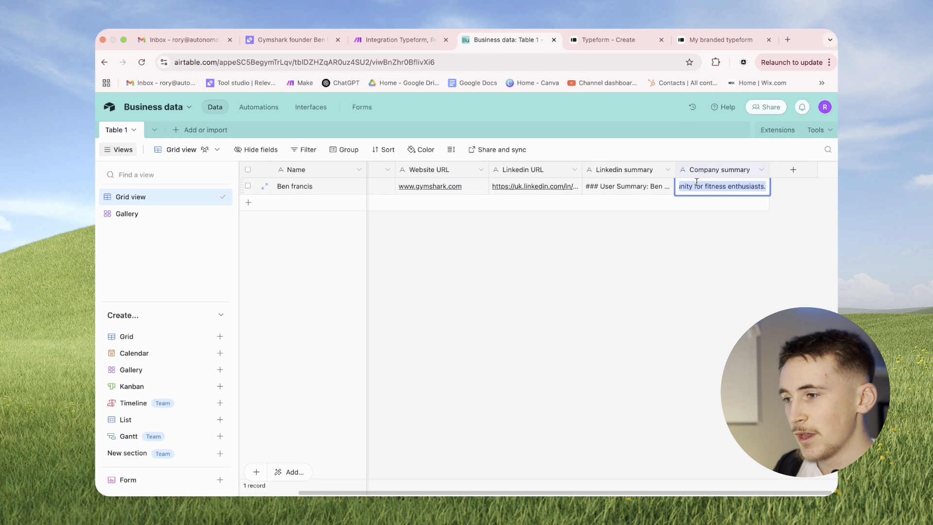
click(681, 219)
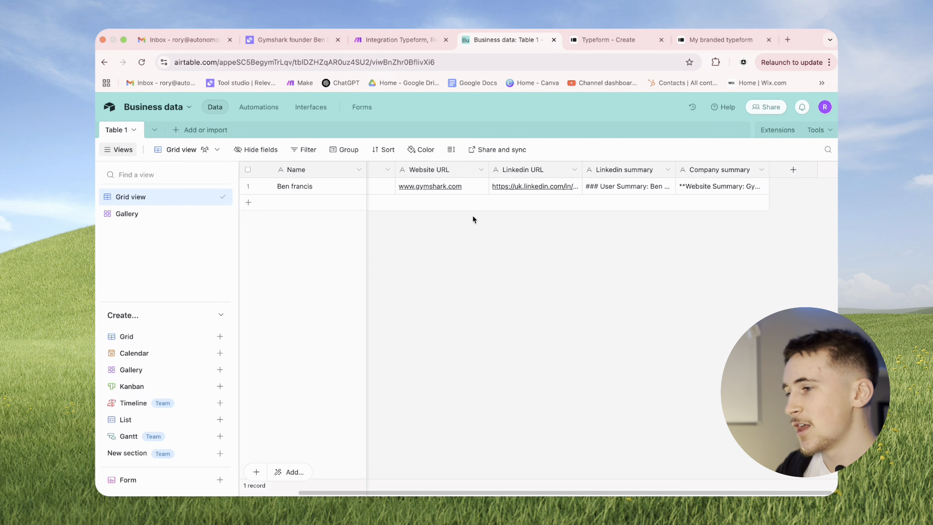
scroll(510, 214, left, 2)
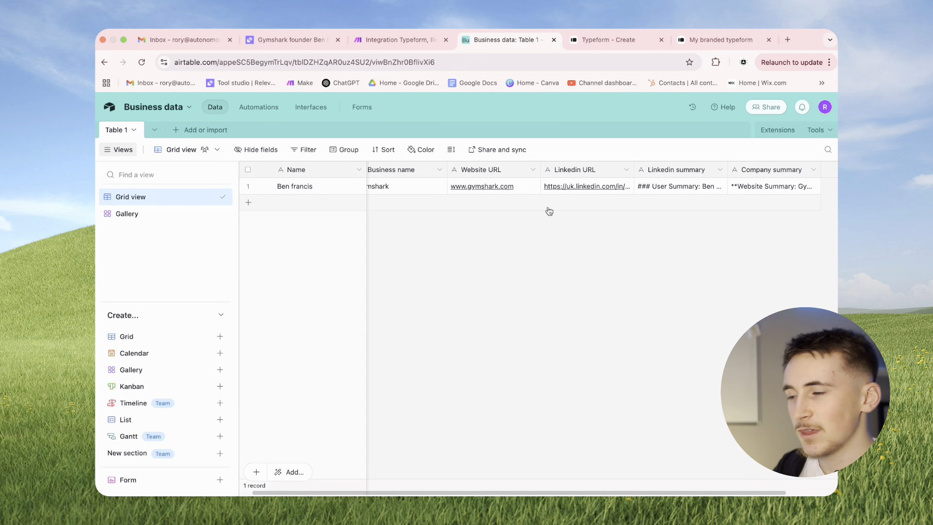
scroll(542, 229, left, 1)
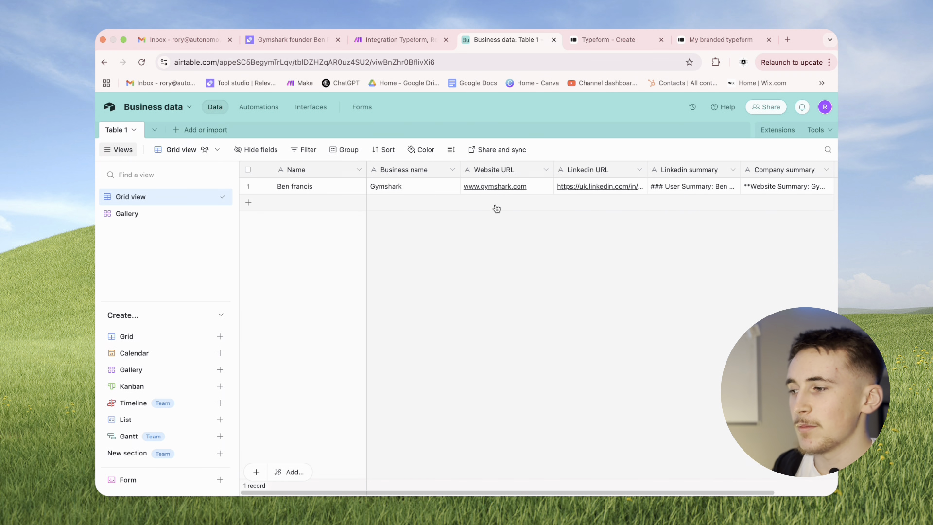
scroll(493, 209, right, 2)
scroll(509, 217, left, 2)
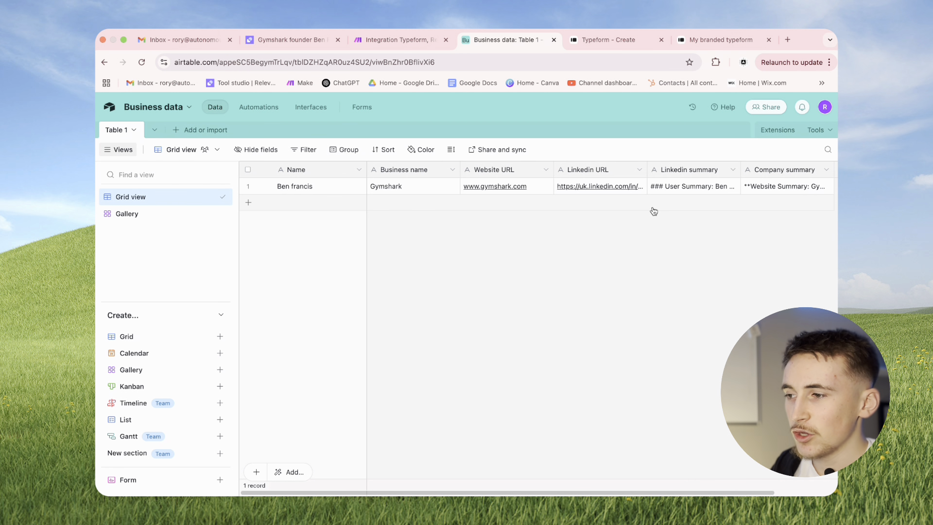
scroll(651, 214, right, 2)
scroll(564, 214, left, 2)
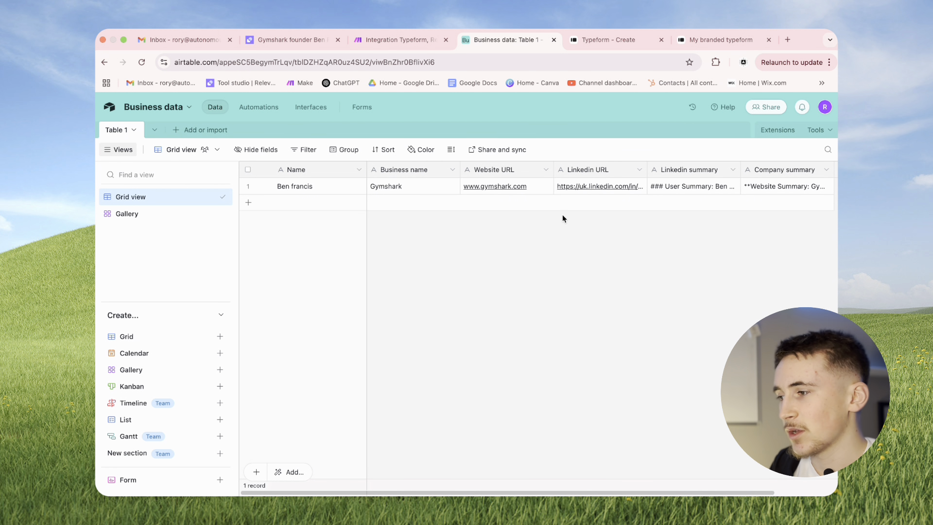